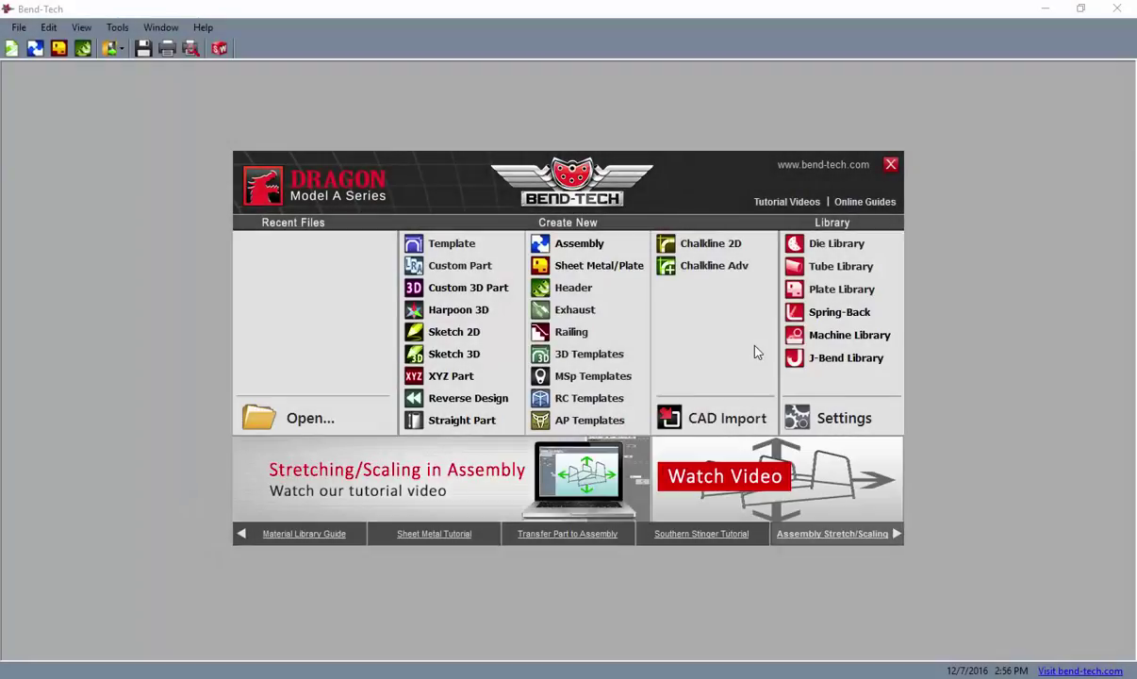
Start a new maximized assembly and set its material to 2.0 Sq tube
{"action": "left_click", "coordinate": [590, 250]}
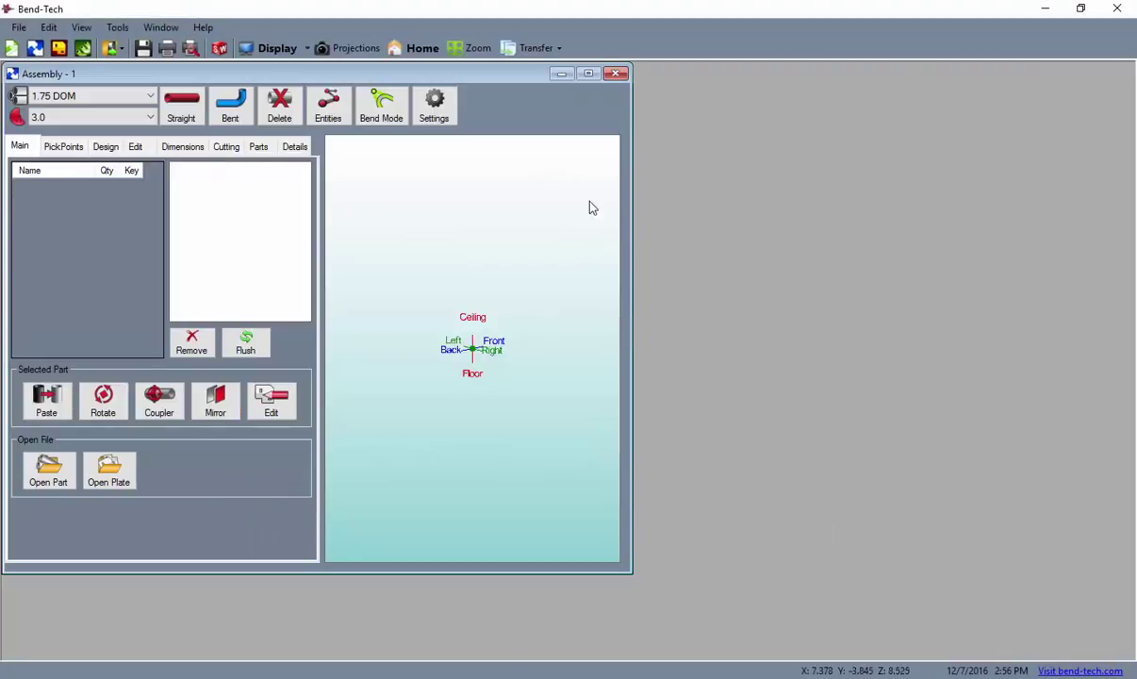
{"action": "left_click", "coordinate": [588, 74]}
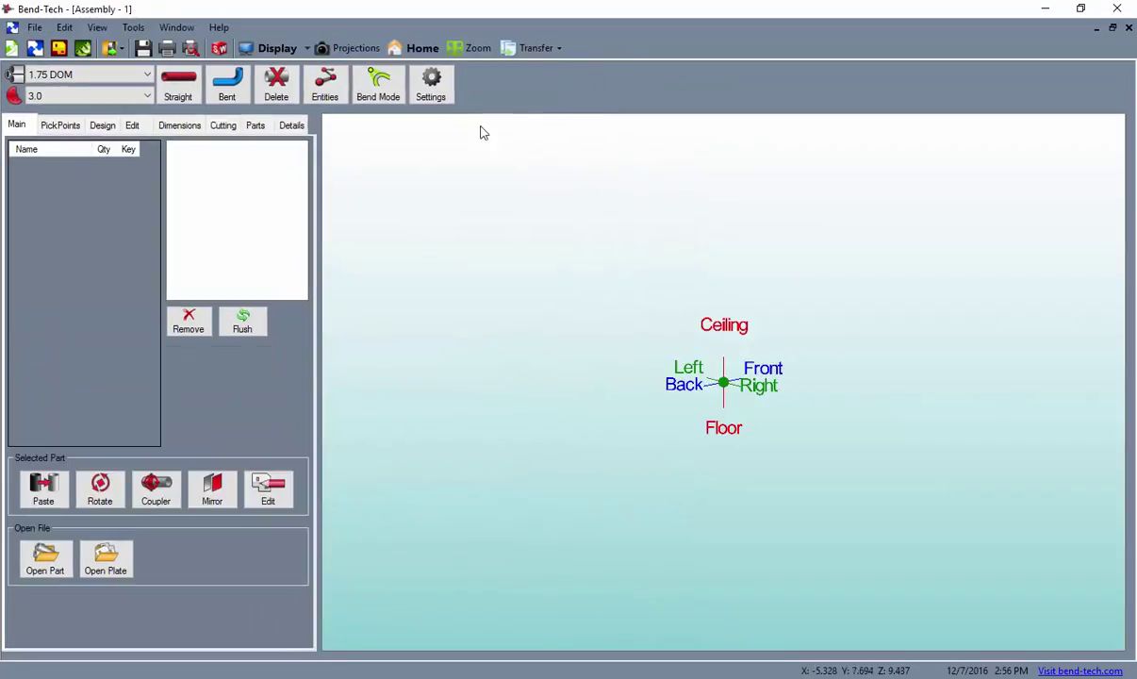
{"action": "left_click", "coordinate": [121, 75]}
{"action": "left_click", "coordinate": [104, 256]}
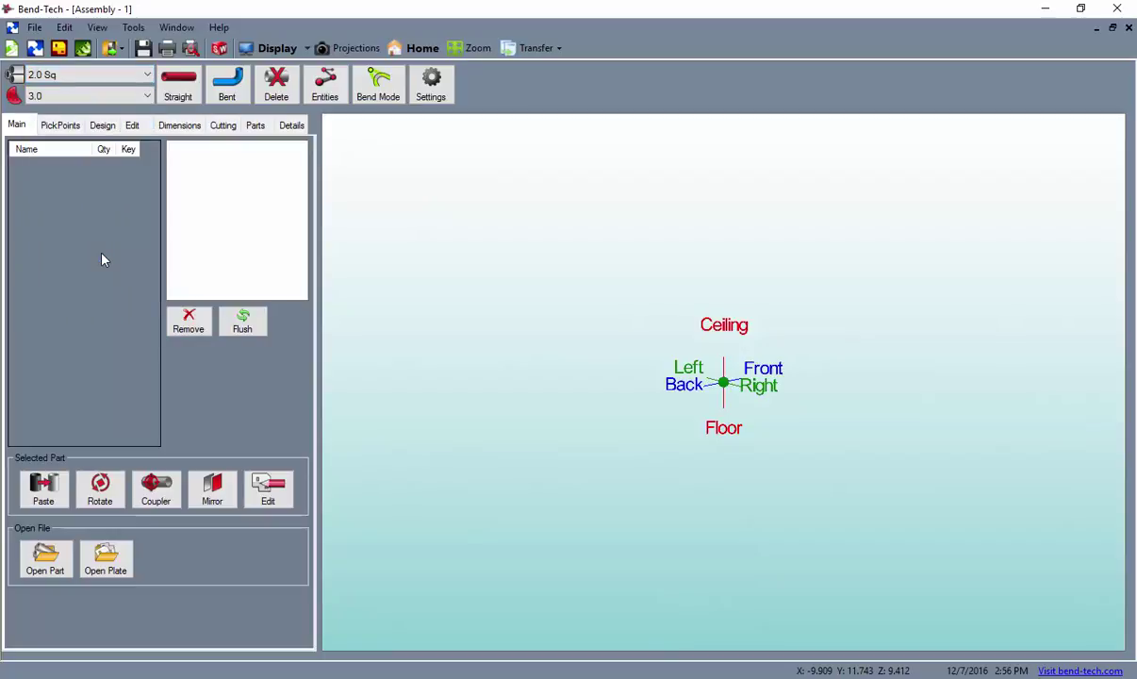
Place a point 5 right of the origin and another 12 above it
{"action": "left_click", "coordinate": [65, 133]}
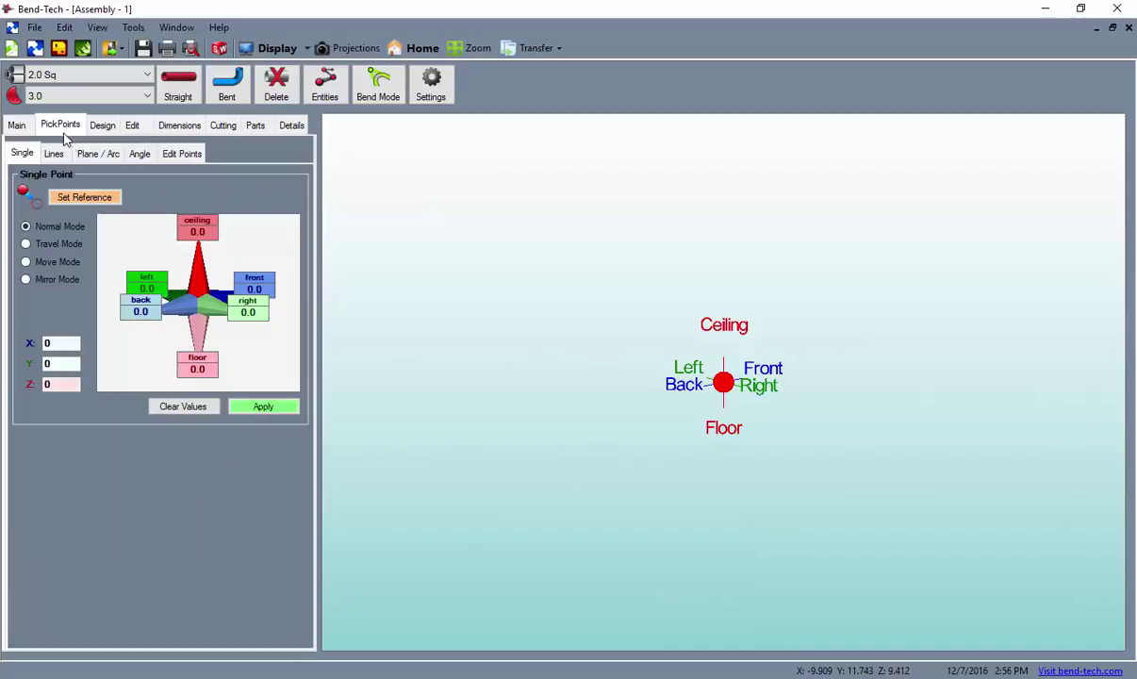
{"action": "left_click_drag", "start_coordinate": [256, 311], "coordinate": [239, 312]}
{"action": "type", "text": "5"}
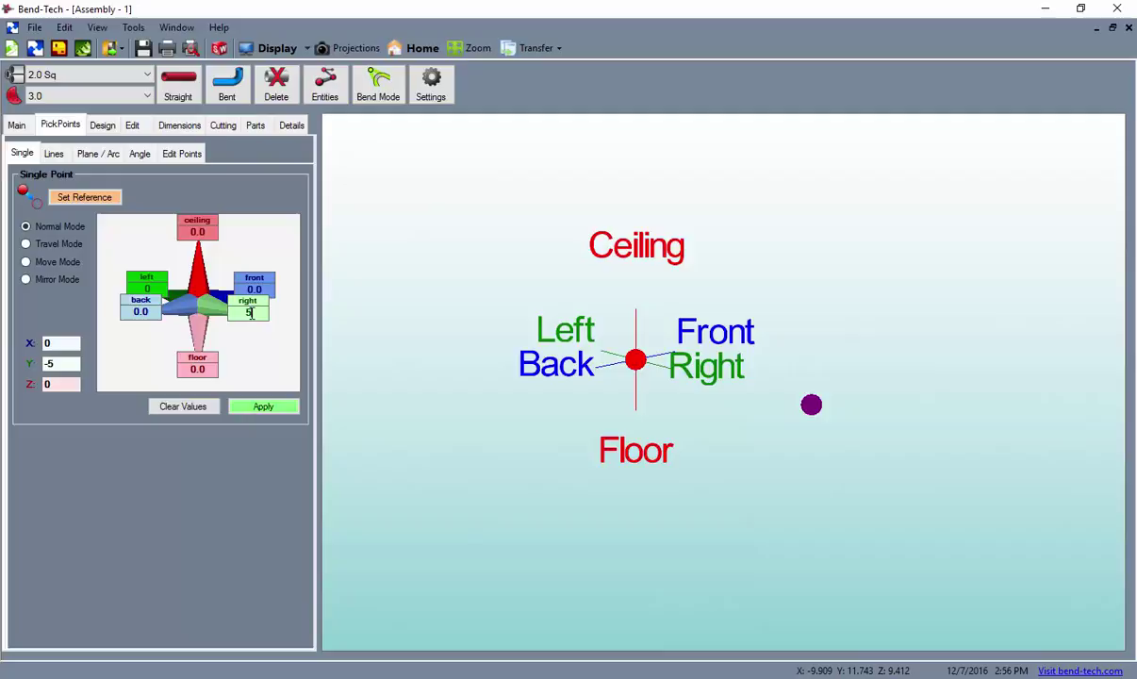
{"action": "left_click", "coordinate": [280, 412]}
{"action": "left_click_drag", "start_coordinate": [211, 231], "coordinate": [185, 231]}
{"action": "type", "text": "12"}
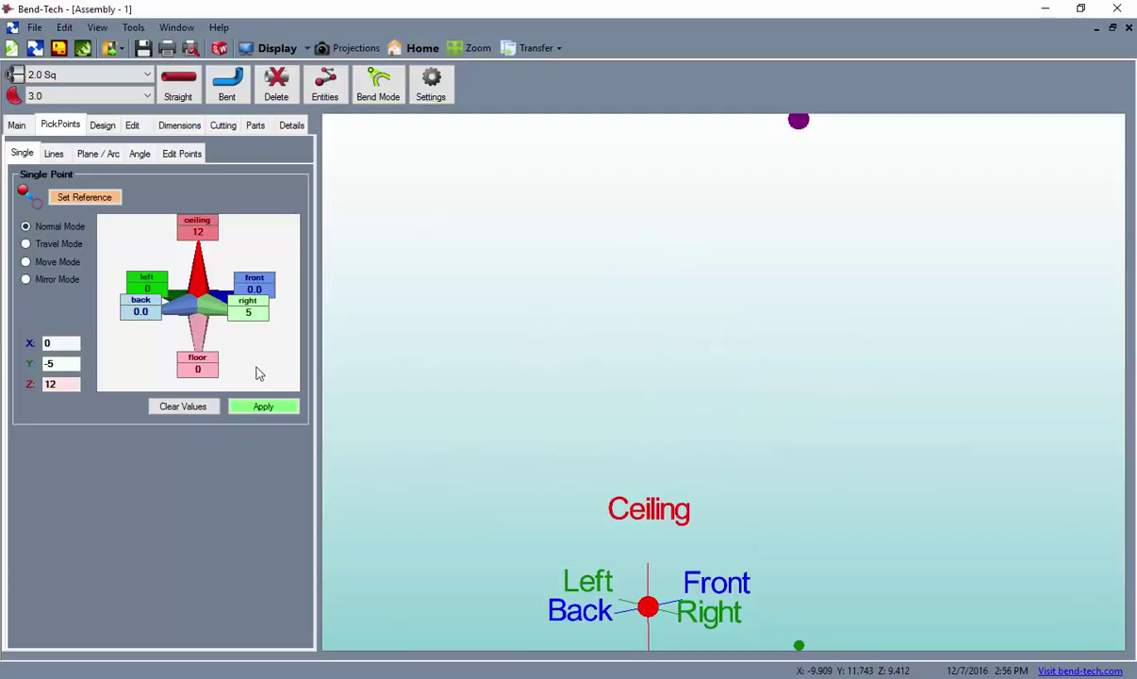
{"action": "left_click", "coordinate": [268, 407]}
{"action": "scroll", "coordinate": [714, 488], "scroll_direction": "down", "scroll_amount": 2}
{"action": "middle_click_drag", "start_coordinate": [714, 487], "coordinate": [589, 444]}
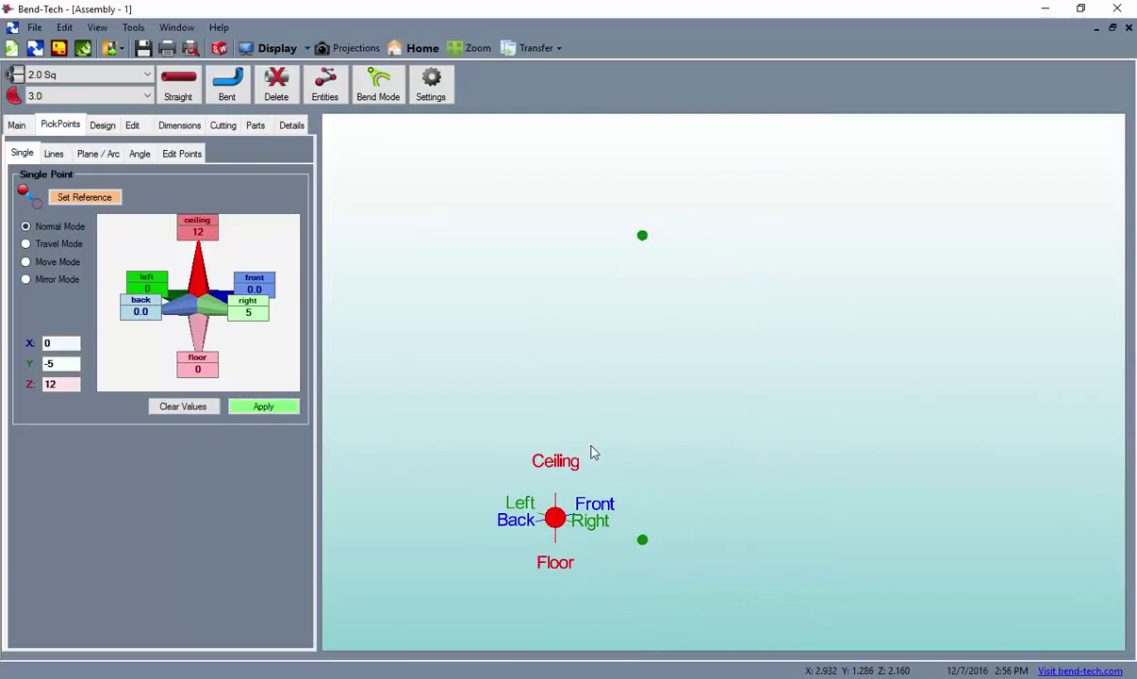
Draw a straight tube from the origin to the right point at rotation 0
{"action": "left_click", "coordinate": [187, 95]}
{"action": "left_click", "coordinate": [555, 518]}
{"action": "left_click", "coordinate": [629, 541]}
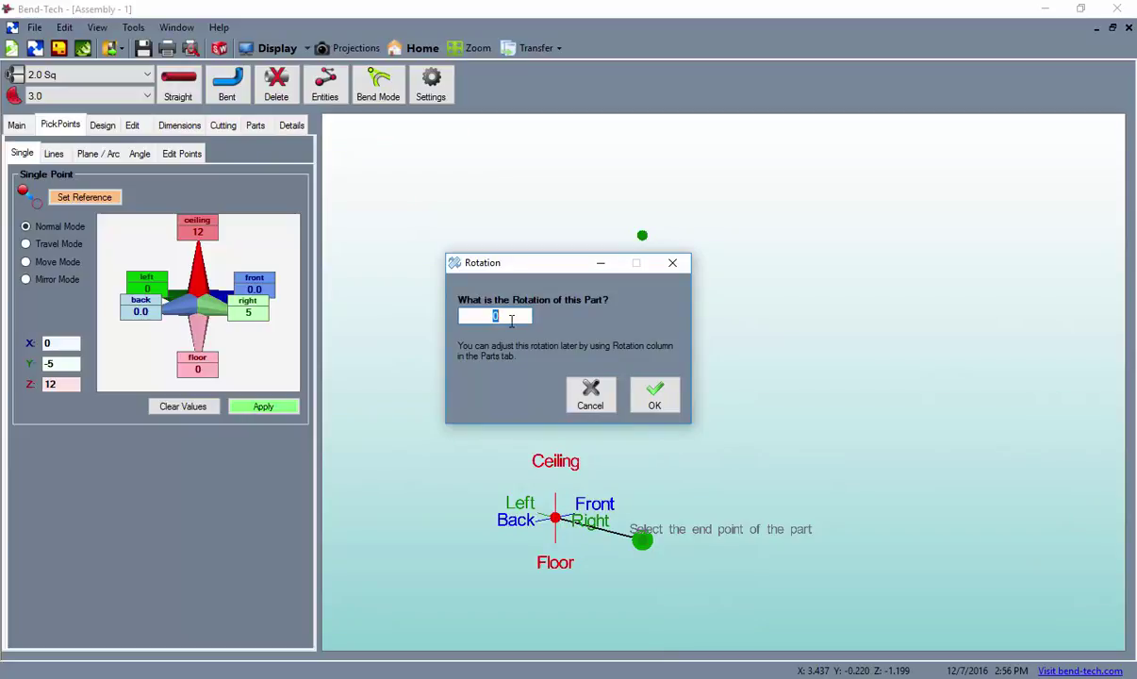
{"action": "type", "text": "180"}
{"action": "double_click", "coordinate": [508, 317]}
{"action": "type", "text": "0"}
{"action": "left_click", "coordinate": [655, 396]}
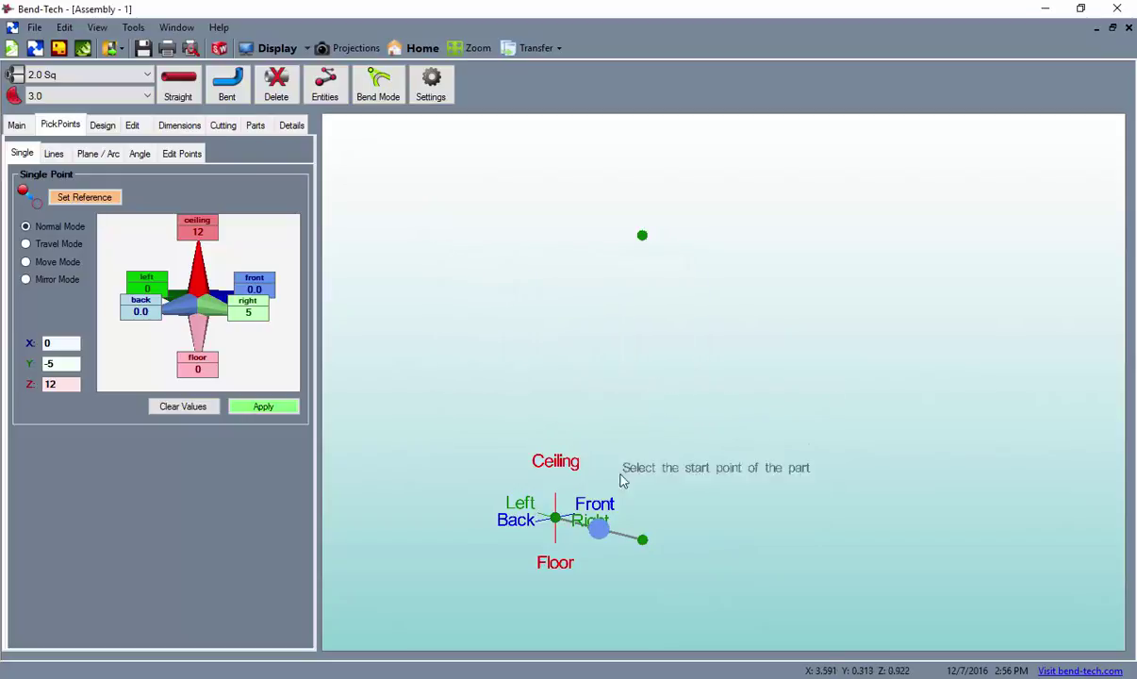
Draw a second straight tube from the lower point to the upper point at rotation 0
{"action": "left_click", "coordinate": [642, 539]}
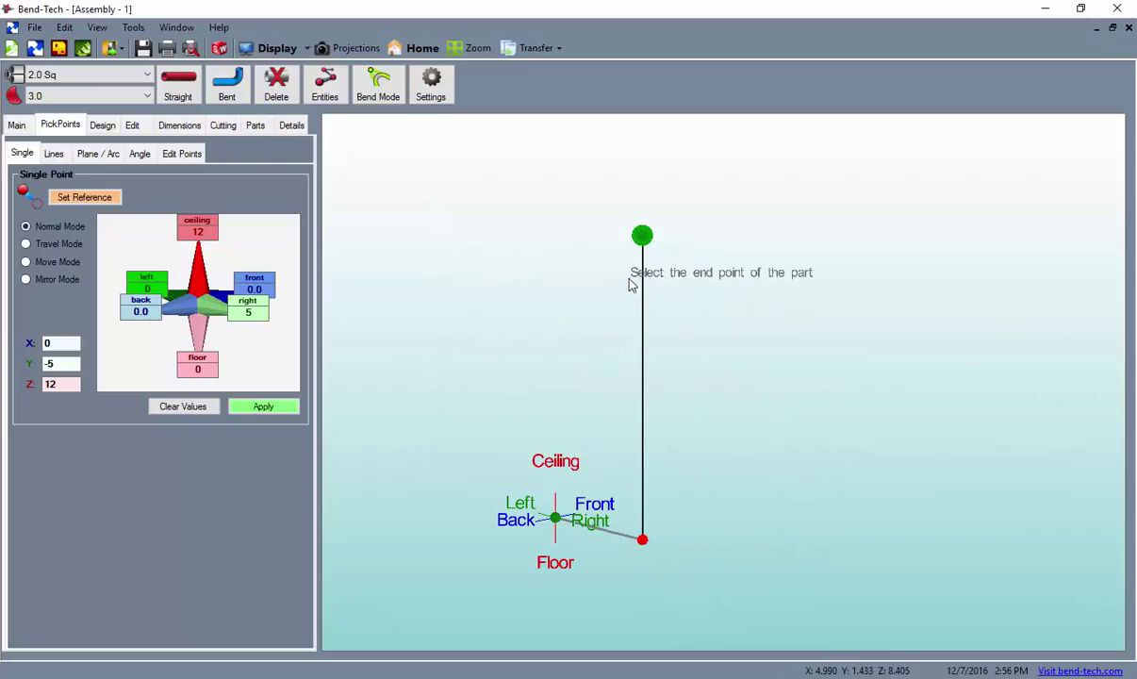
{"action": "left_click", "coordinate": [642, 235]}
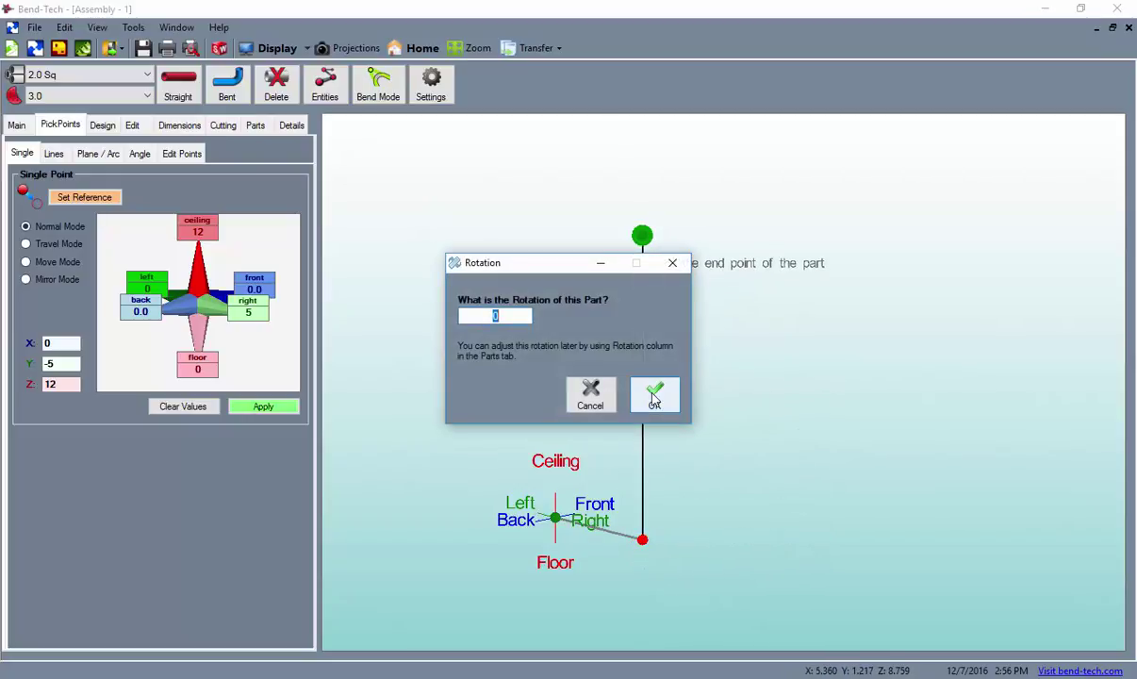
{"action": "left_click", "coordinate": [655, 396]}
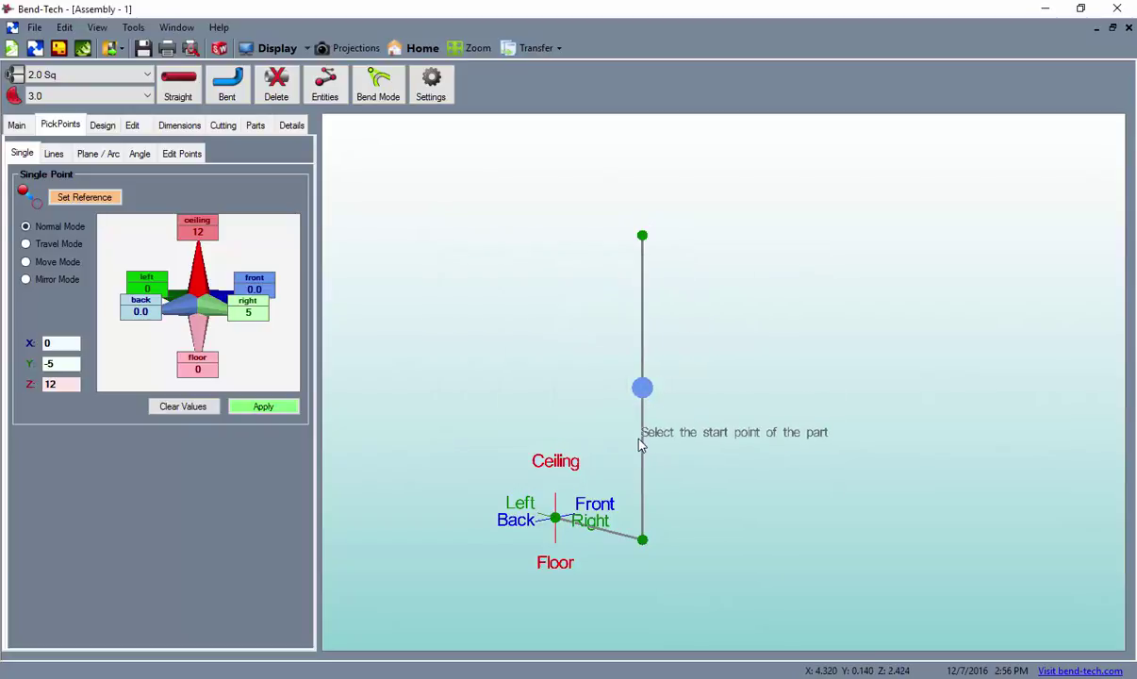
Auto-miter the horizontal and vertical tubes at 45° and view the solid L-shaped corner
{"action": "left_click", "coordinate": [256, 126]}
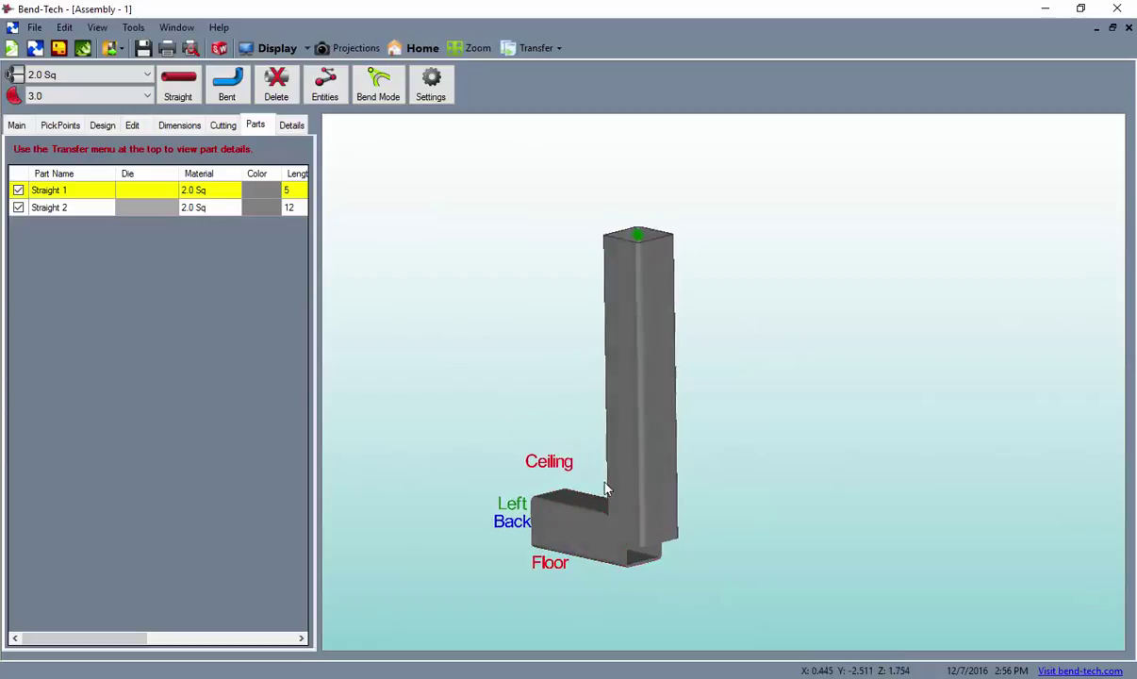
{"action": "left_click_drag", "start_coordinate": [610, 489], "coordinate": [653, 470]}
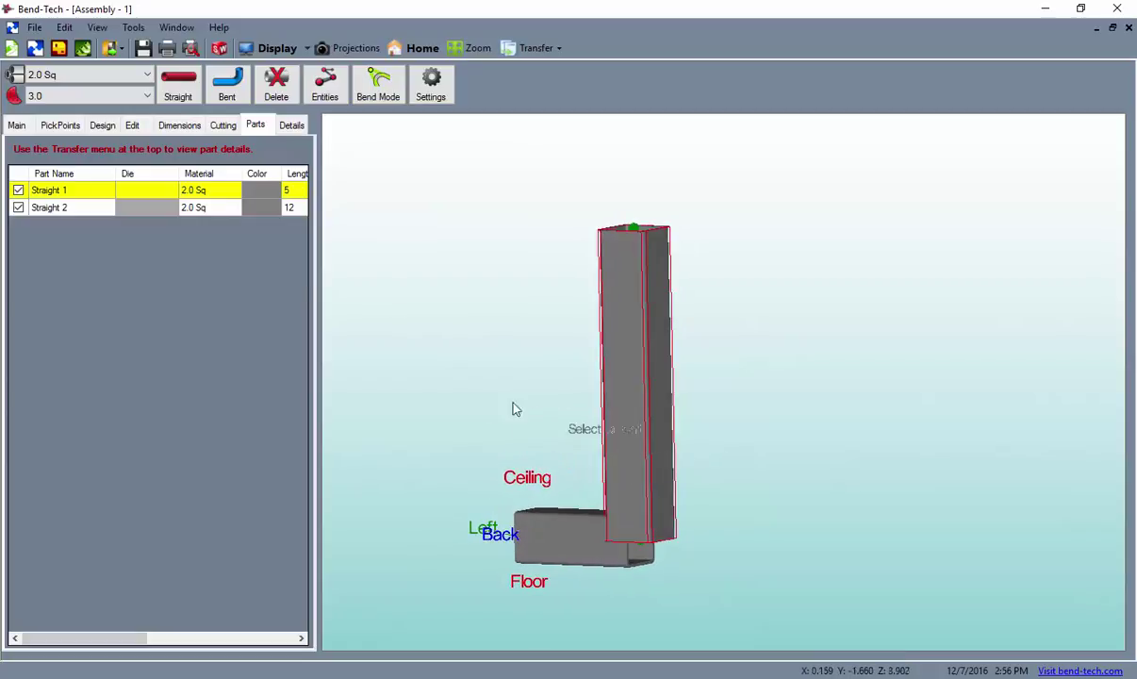
{"action": "left_click", "coordinate": [223, 126]}
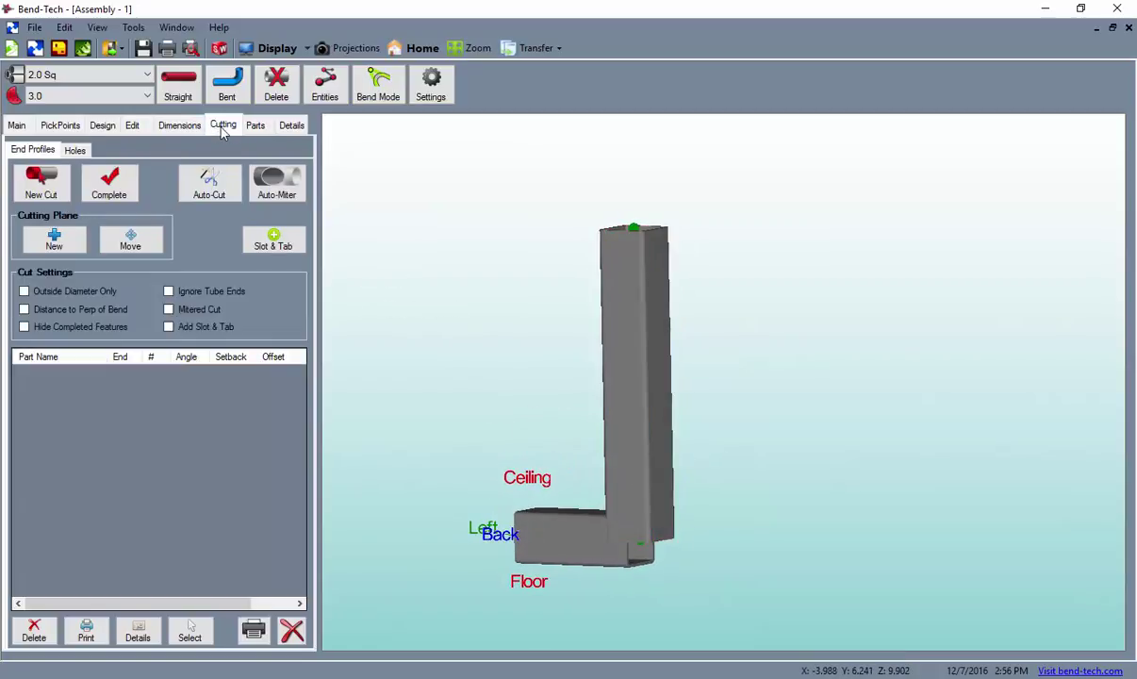
{"action": "left_click", "coordinate": [276, 181]}
{"action": "left_click", "coordinate": [601, 537]}
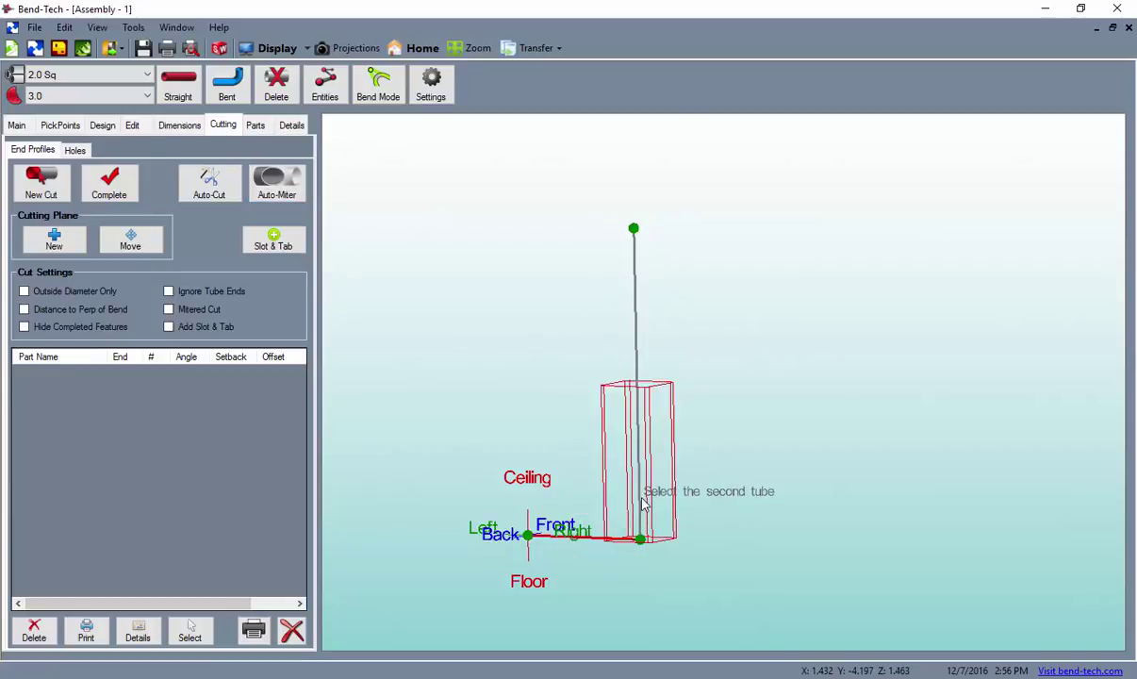
{"action": "left_click", "coordinate": [639, 498]}
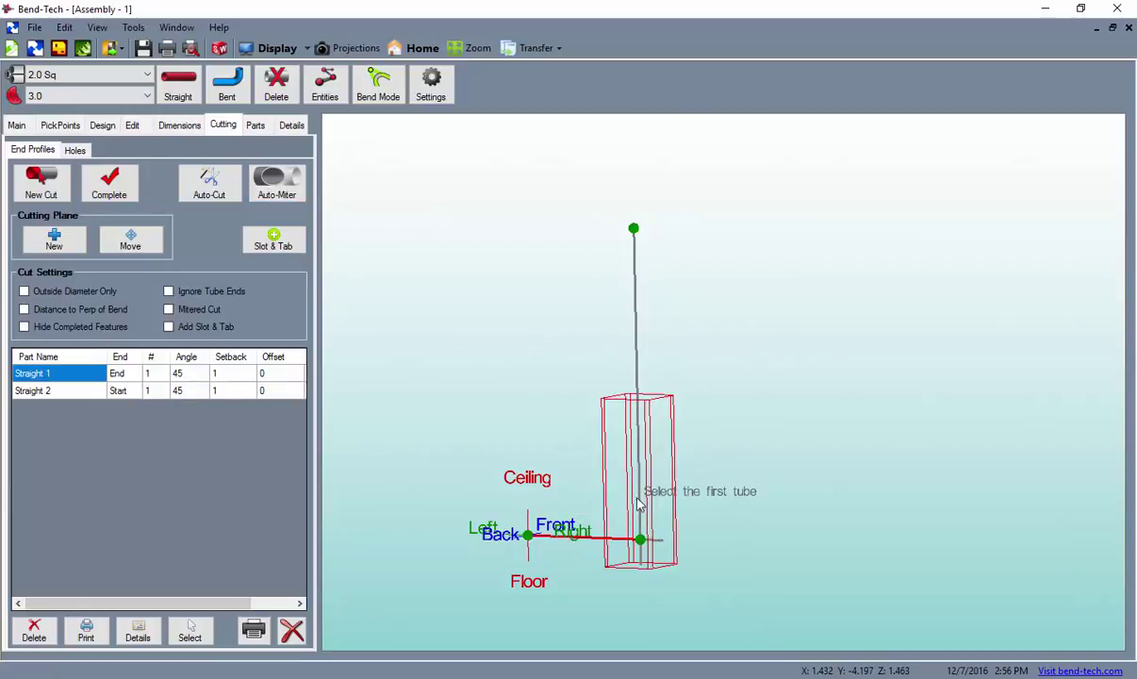
{"action": "left_click", "coordinate": [257, 55]}
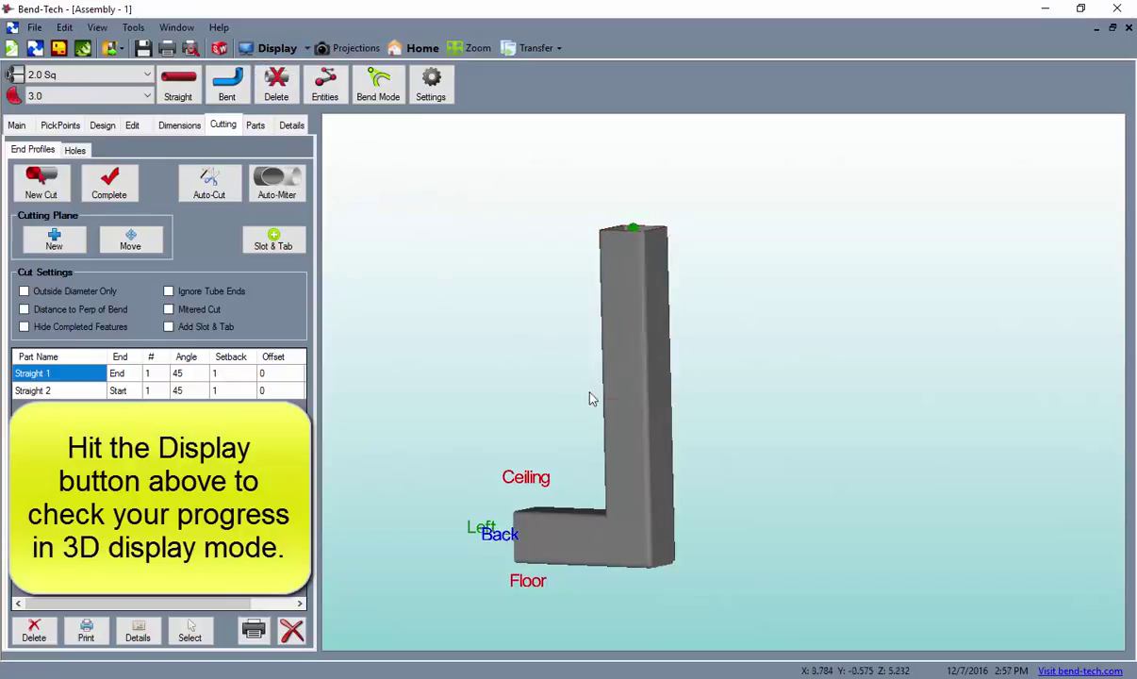
{"action": "left_click_drag", "start_coordinate": [664, 418], "coordinate": [684, 149]}
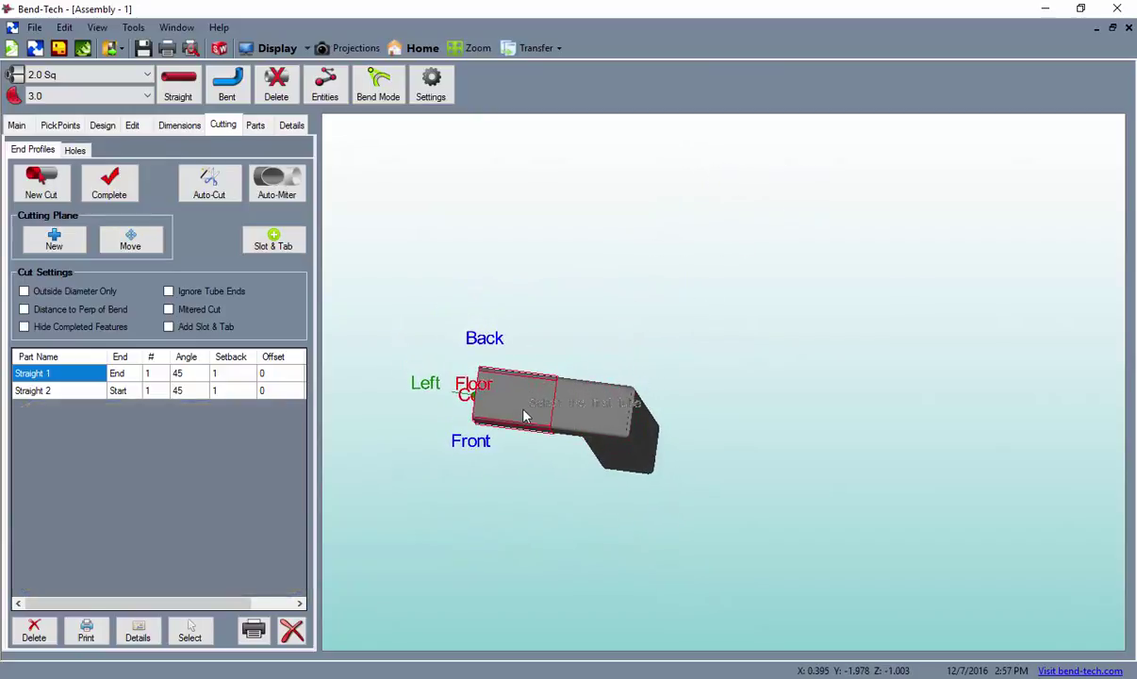
Show the Holes options under the Cutting tools
{"action": "left_click", "coordinate": [74, 151]}
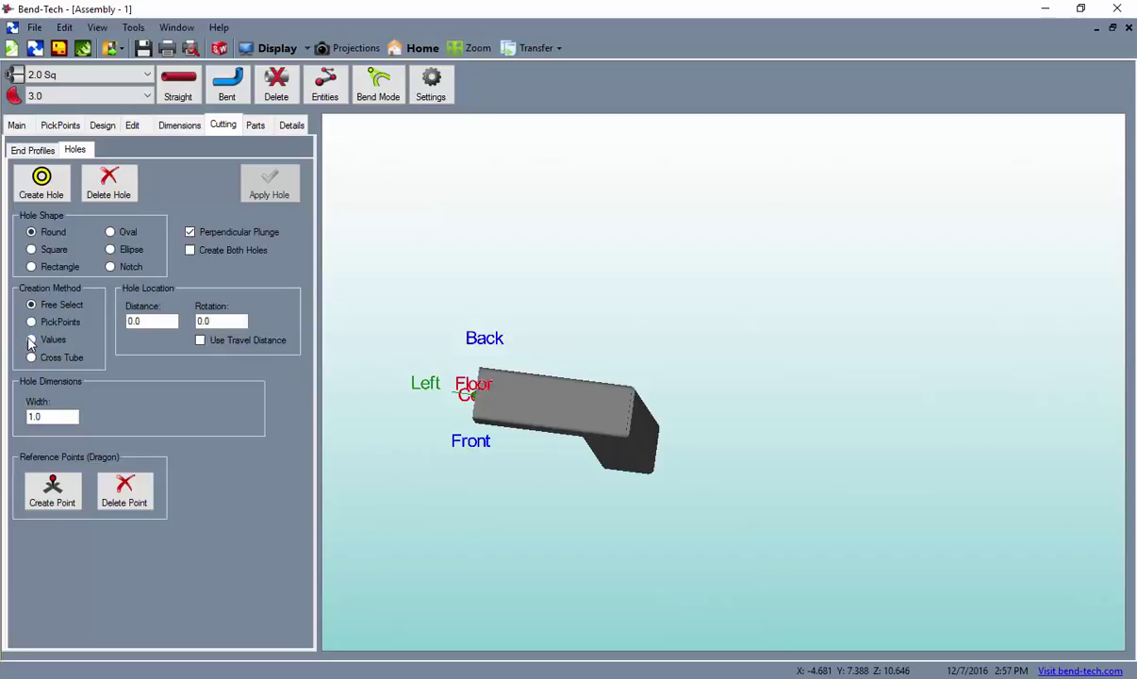
Set round hole placement by values: distance 1, width 1.5, rotation 180
{"action": "left_click", "coordinate": [31, 342]}
{"action": "left_click", "coordinate": [144, 321]}
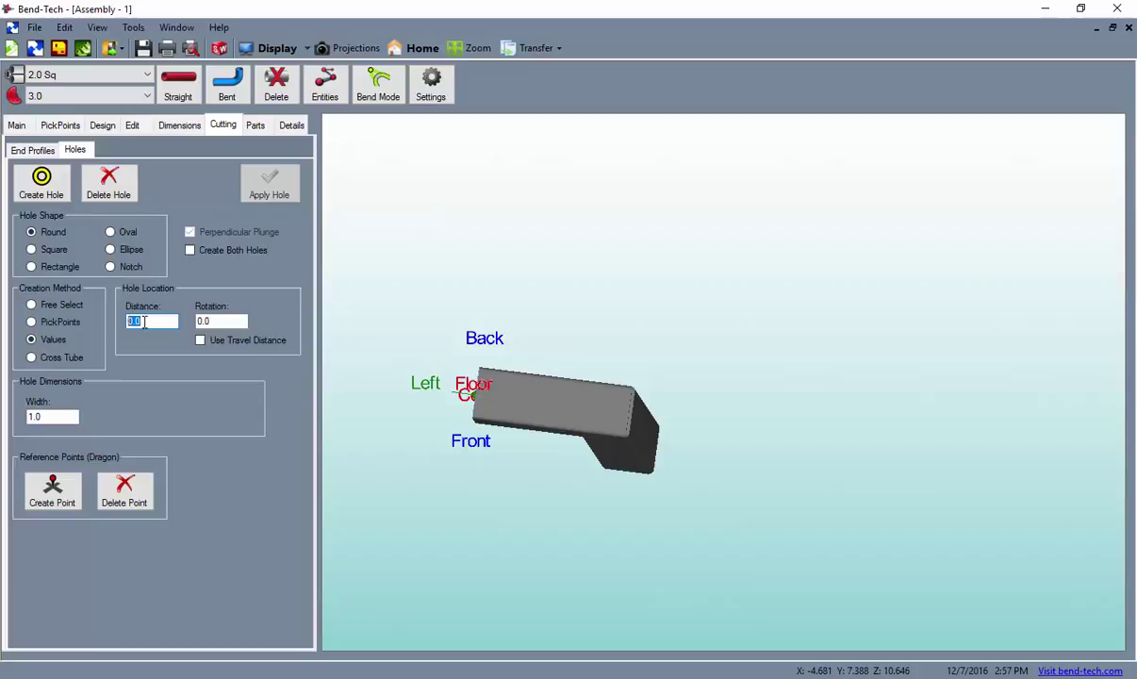
{"action": "type", "text": "1"}
{"action": "left_click", "coordinate": [28, 421]}
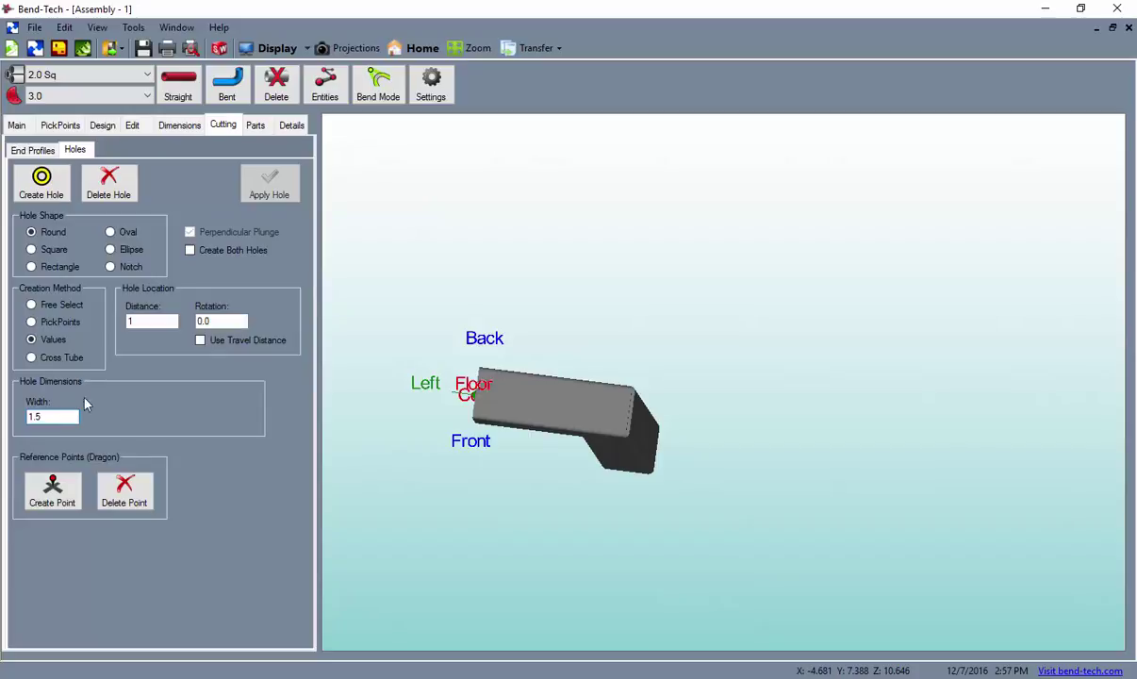
{"action": "left_click", "coordinate": [192, 322]}
{"action": "type", "text": "180"}
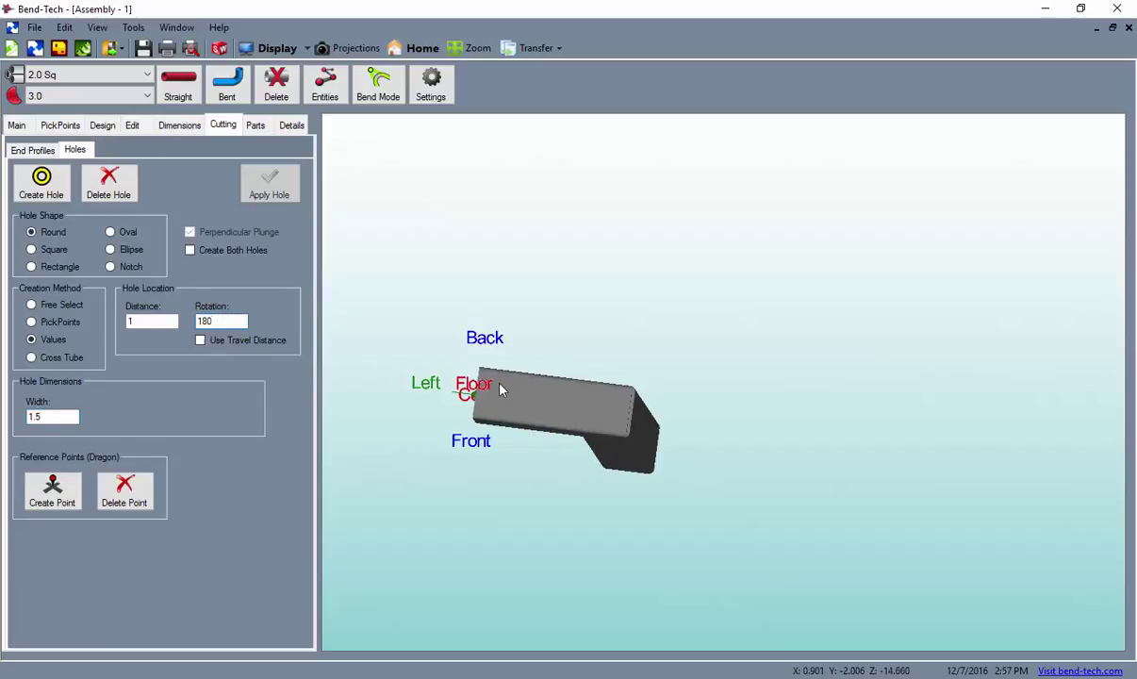
{"action": "left_click_drag", "start_coordinate": [491, 377], "coordinate": [622, 437]}
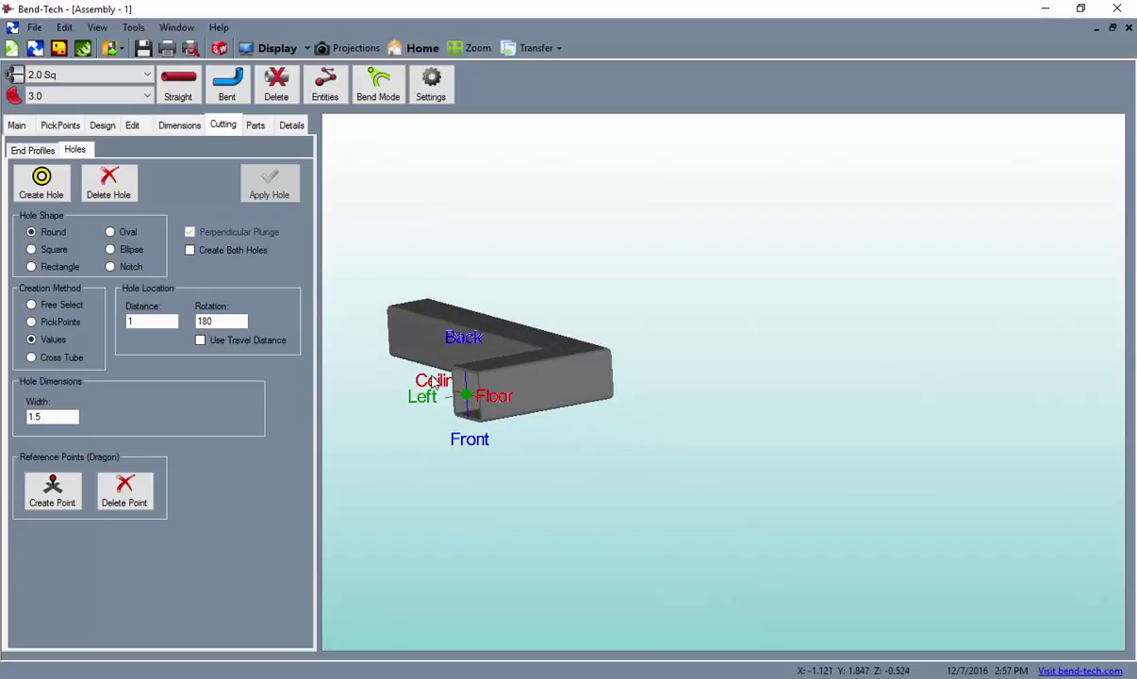
{"action": "left_click_drag", "start_coordinate": [526, 378], "coordinate": [461, 368]}
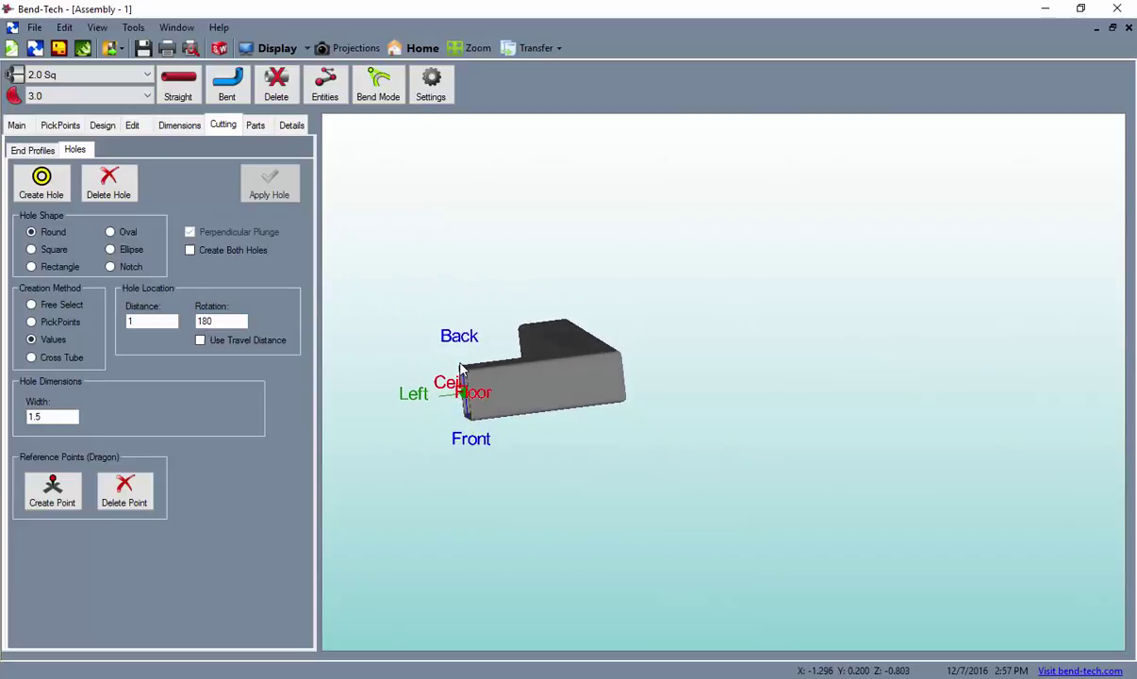
Apply the hole to the short horizontal tube and view it as a shaded solid
{"action": "left_click", "coordinate": [36, 190]}
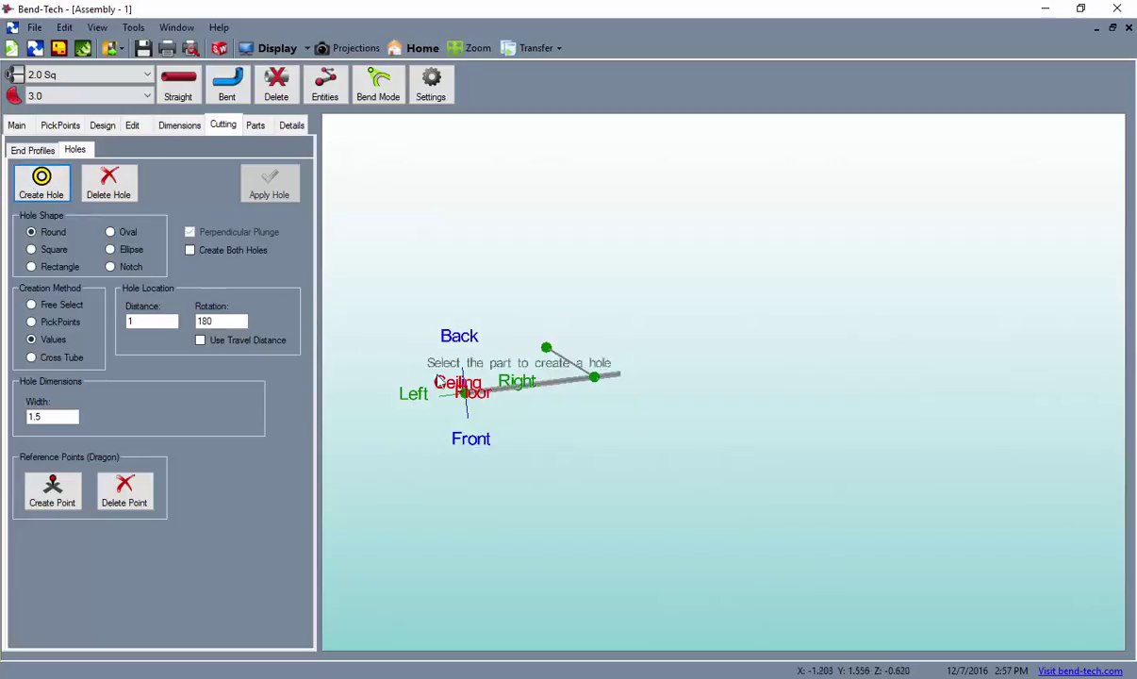
{"action": "left_click", "coordinate": [498, 400]}
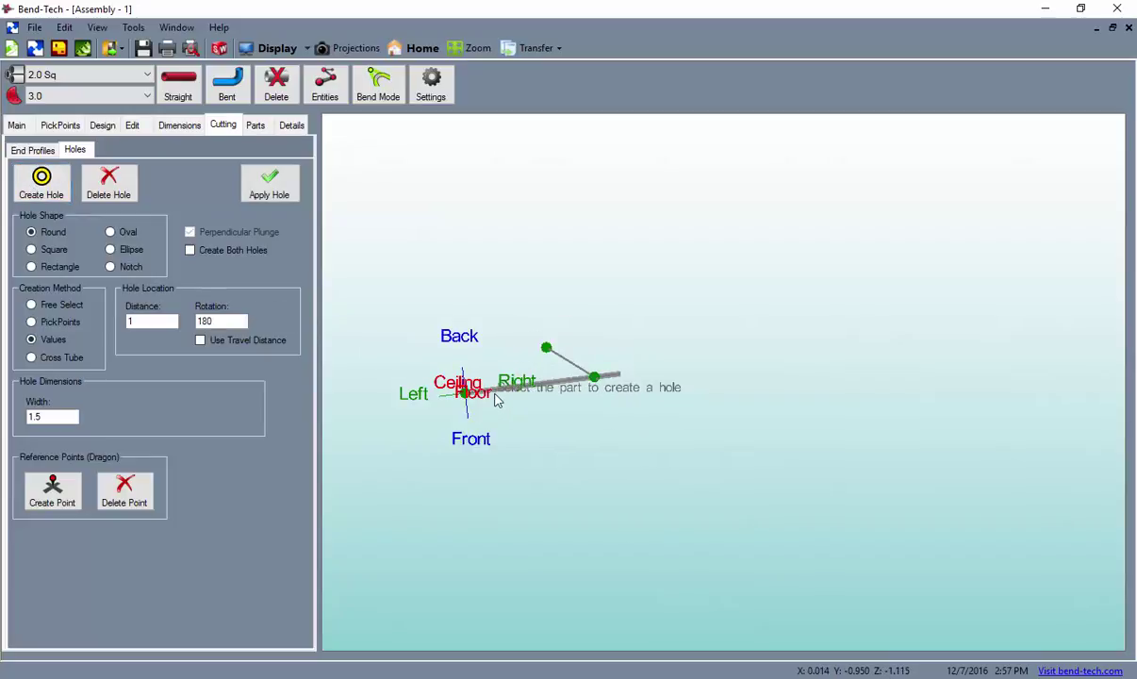
{"action": "left_click", "coordinate": [274, 188]}
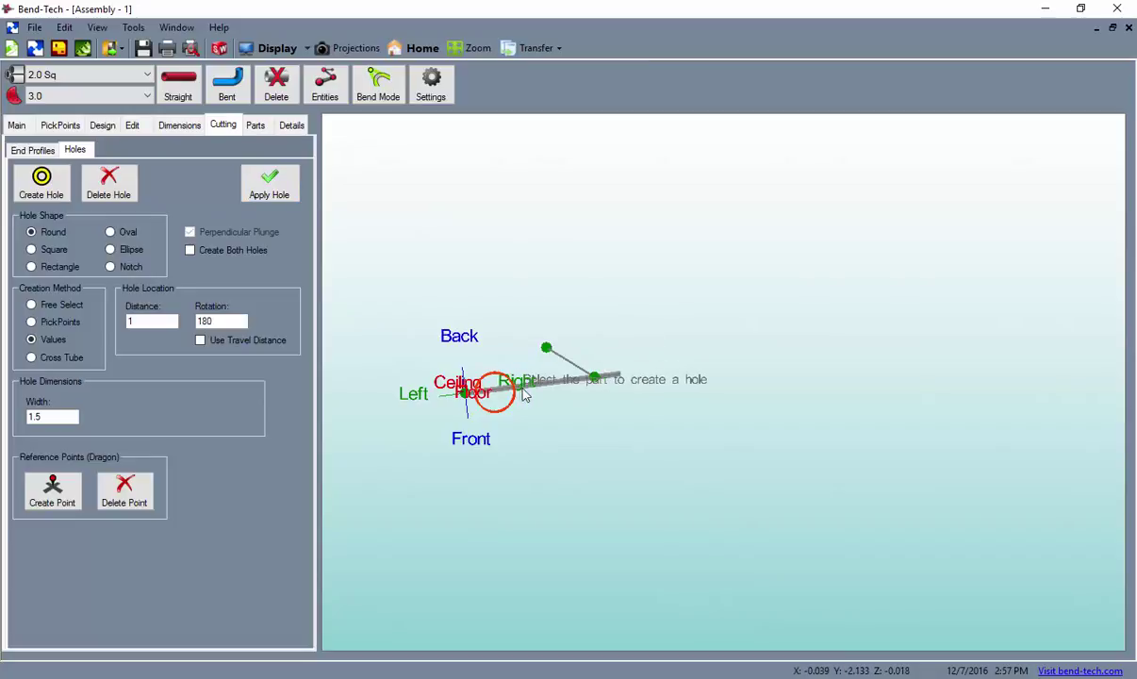
{"action": "right_click_drag", "start_coordinate": [510, 372], "coordinate": [448, 429]}
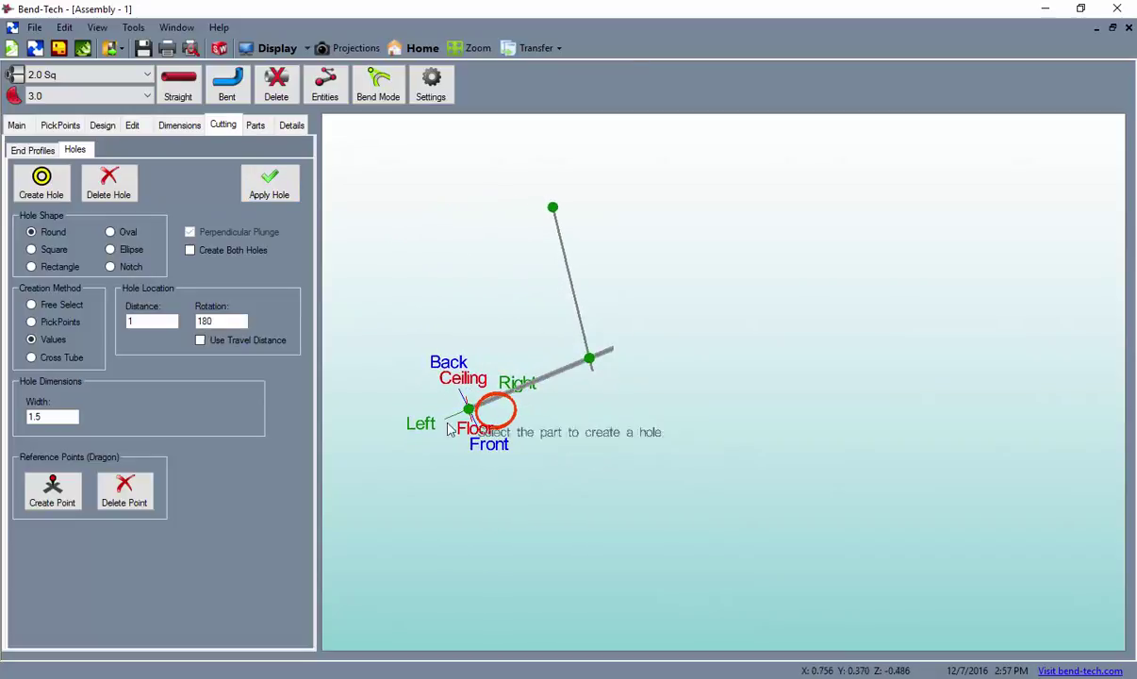
{"action": "left_click", "coordinate": [234, 49]}
{"action": "right_click_drag", "start_coordinate": [499, 341], "coordinate": [482, 294]}
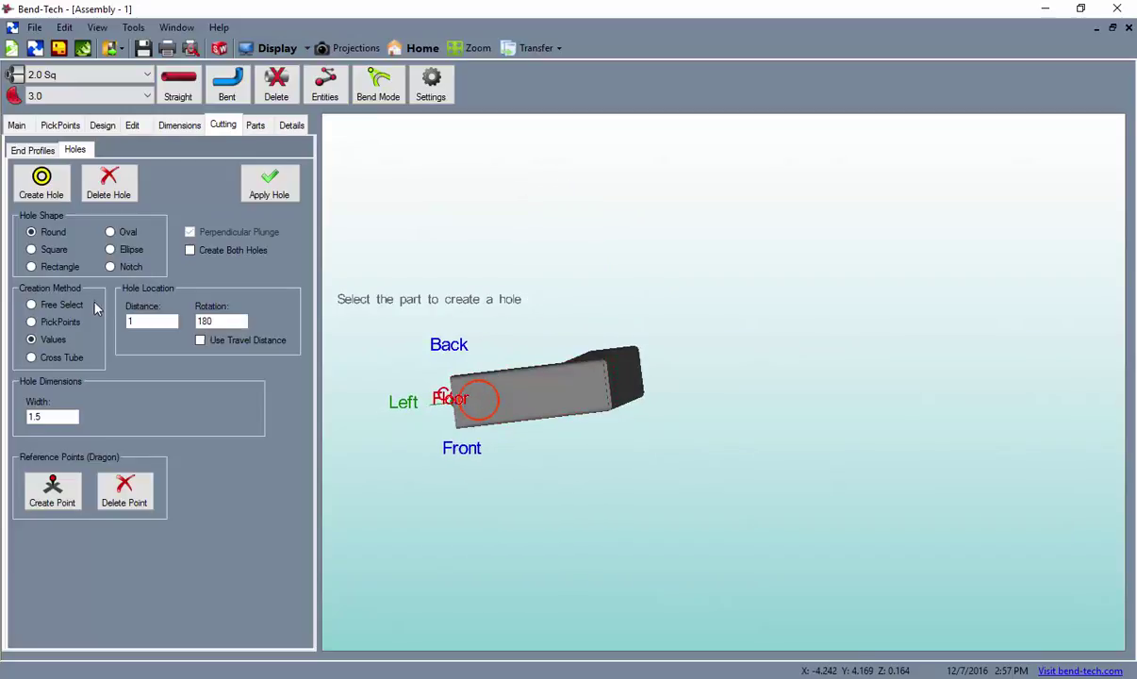
Add a second 1.5-wide round hole at distance 4.5 on the horizontal tube
{"action": "double_click", "coordinate": [140, 322]}
{"action": "type", "text": "4.5"}
{"action": "left_click", "coordinate": [41, 182]}
{"action": "left_click", "coordinate": [504, 404]}
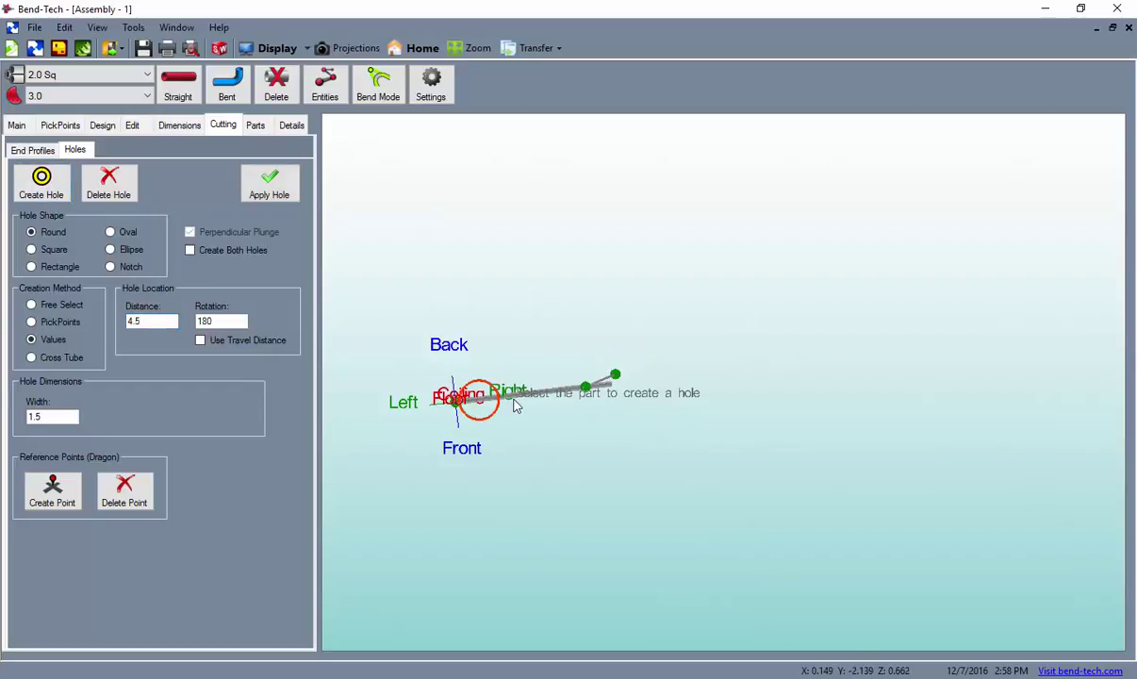
{"action": "left_click", "coordinate": [269, 185]}
{"action": "left_click_drag", "start_coordinate": [443, 349], "coordinate": [506, 398]}
{"action": "left_click", "coordinate": [287, 49]}
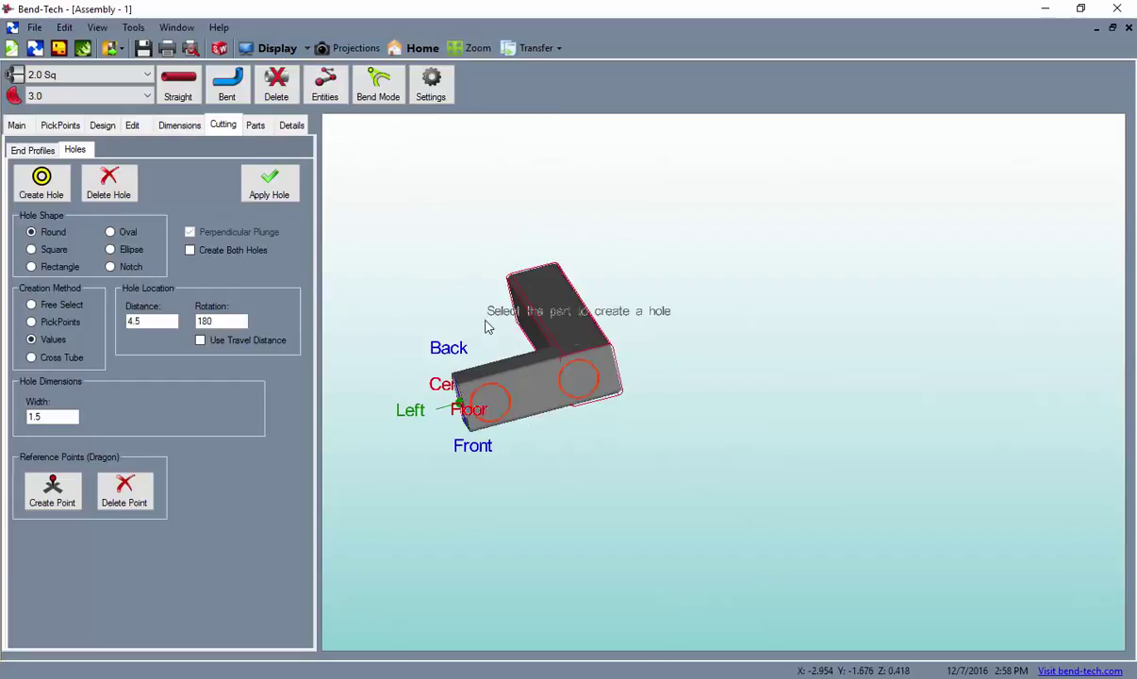
{"action": "left_click_drag", "start_coordinate": [488, 327], "coordinate": [445, 322]}
{"action": "left_click_drag", "start_coordinate": [155, 320], "coordinate": [95, 322]}
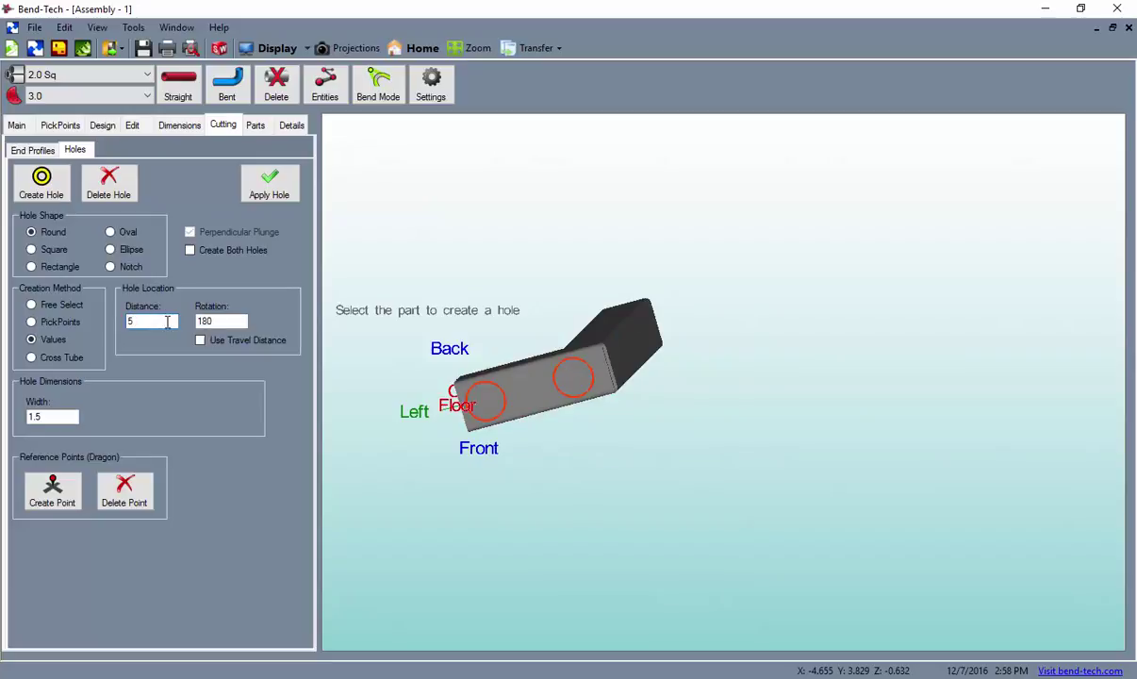
Delete the 4.5 hole and recreate it at distance 5 on the horizontal tube
{"action": "left_click", "coordinate": [108, 187]}
{"action": "left_click", "coordinate": [560, 404]}
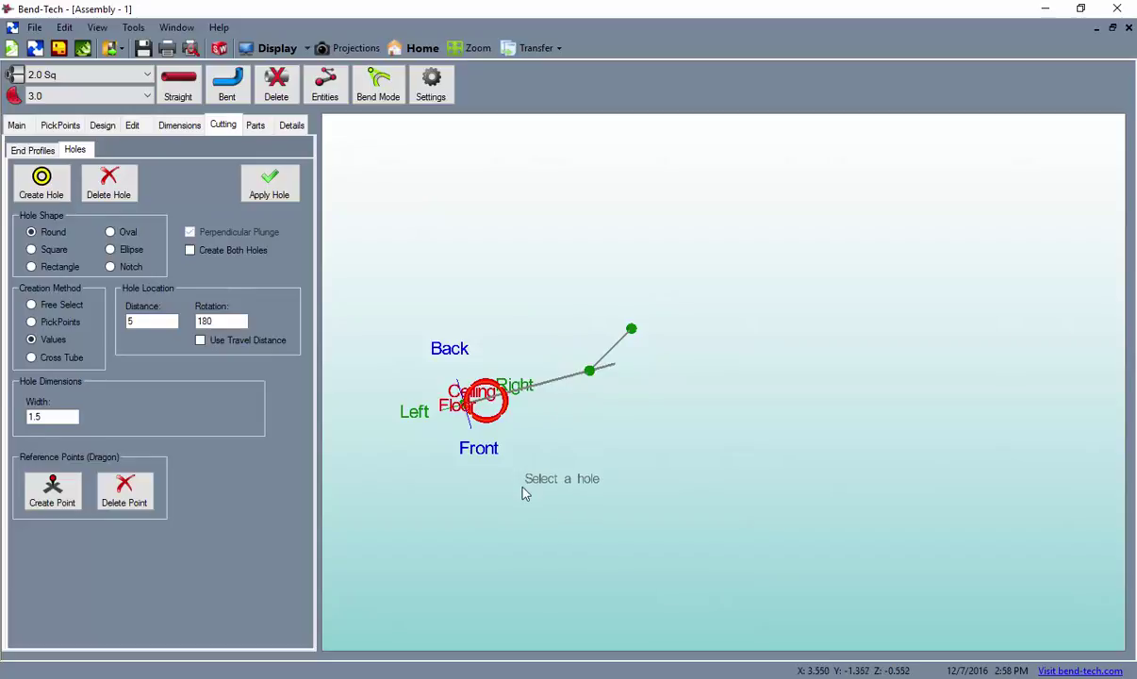
{"action": "left_click", "coordinate": [36, 192]}
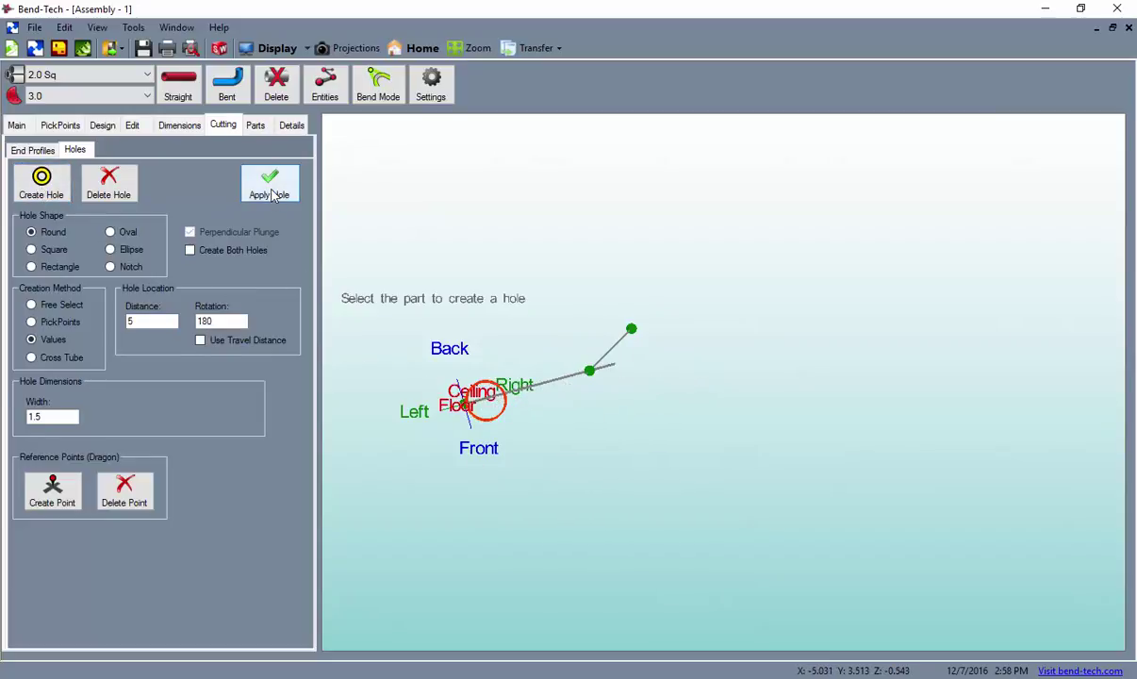
{"action": "left_click", "coordinate": [269, 185]}
{"action": "middle_click_drag", "start_coordinate": [410, 287], "coordinate": [533, 352]}
{"action": "left_click", "coordinate": [283, 51]}
{"action": "mouse_move", "coordinate": [452, 320]}
{"action": "middle_mouse_down"}
{"action": "mouse_move", "coordinate": [419, 330]}
{"action": "mouse_move", "coordinate": [427, 359]}
{"action": "mouse_move", "coordinate": [440, 347]}
{"action": "mouse_move", "coordinate": [534, 407]}
{"action": "mouse_move", "coordinate": [462, 304]}
{"action": "middle_mouse_up"}
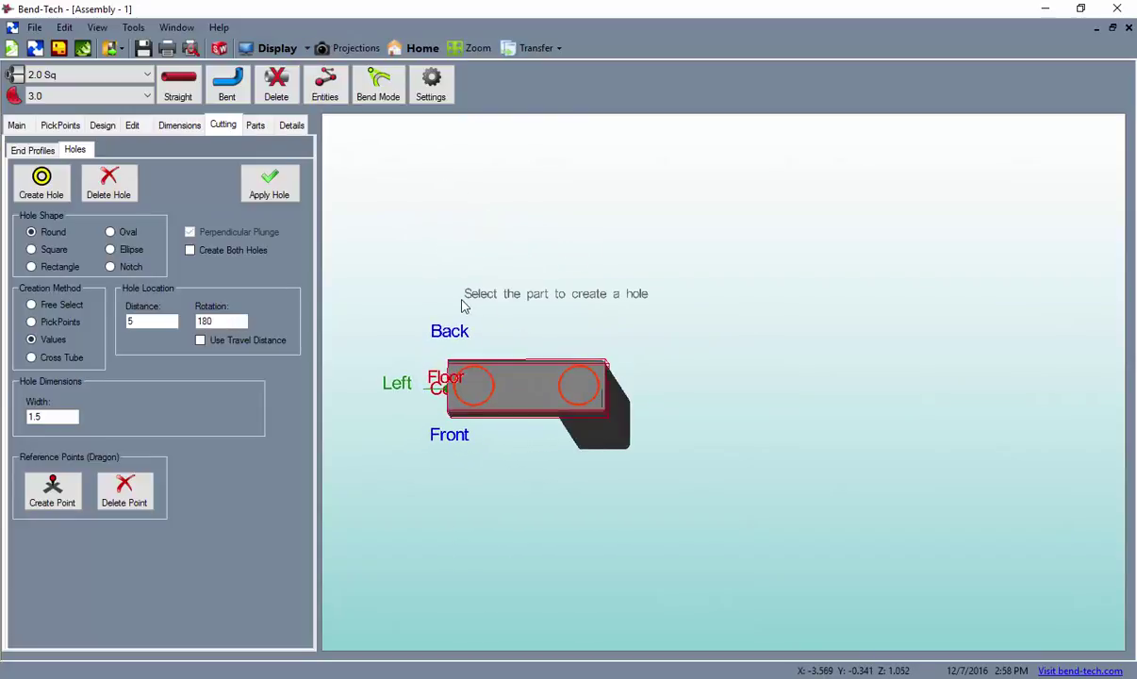
Transfer tube Straight 1 to Dragon CAM and bring up its Part Transfer window
{"action": "left_click", "coordinate": [509, 48]}
{"action": "left_click", "coordinate": [255, 132]}
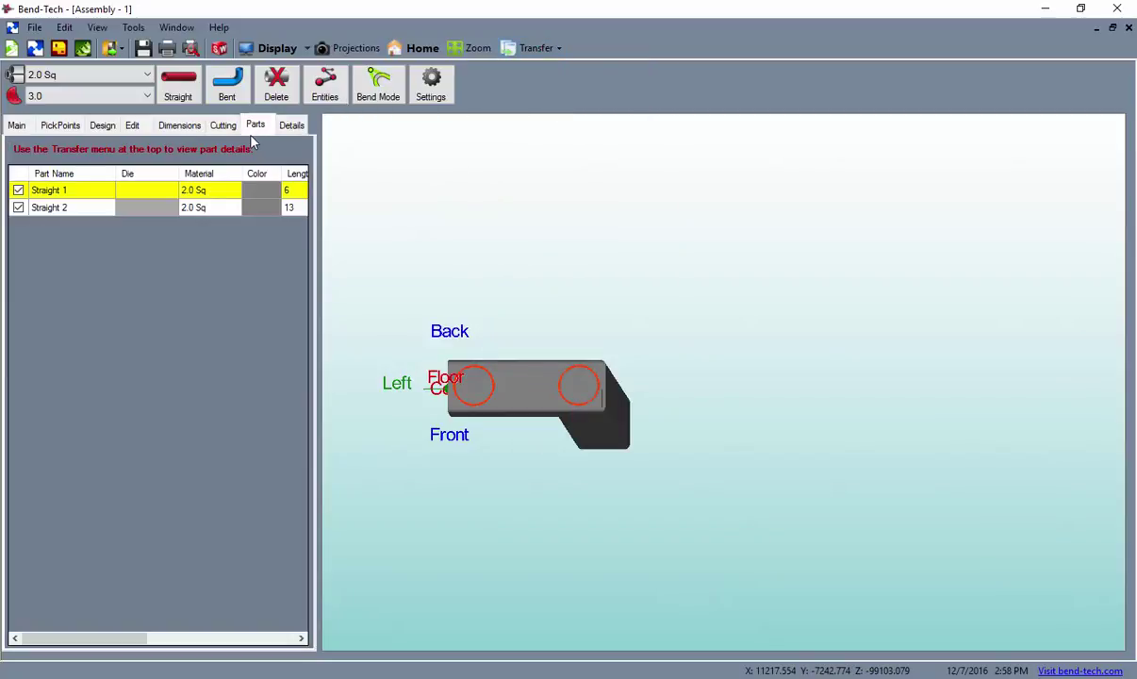
{"action": "left_click", "coordinate": [468, 375]}
{"action": "left_click", "coordinate": [555, 49]}
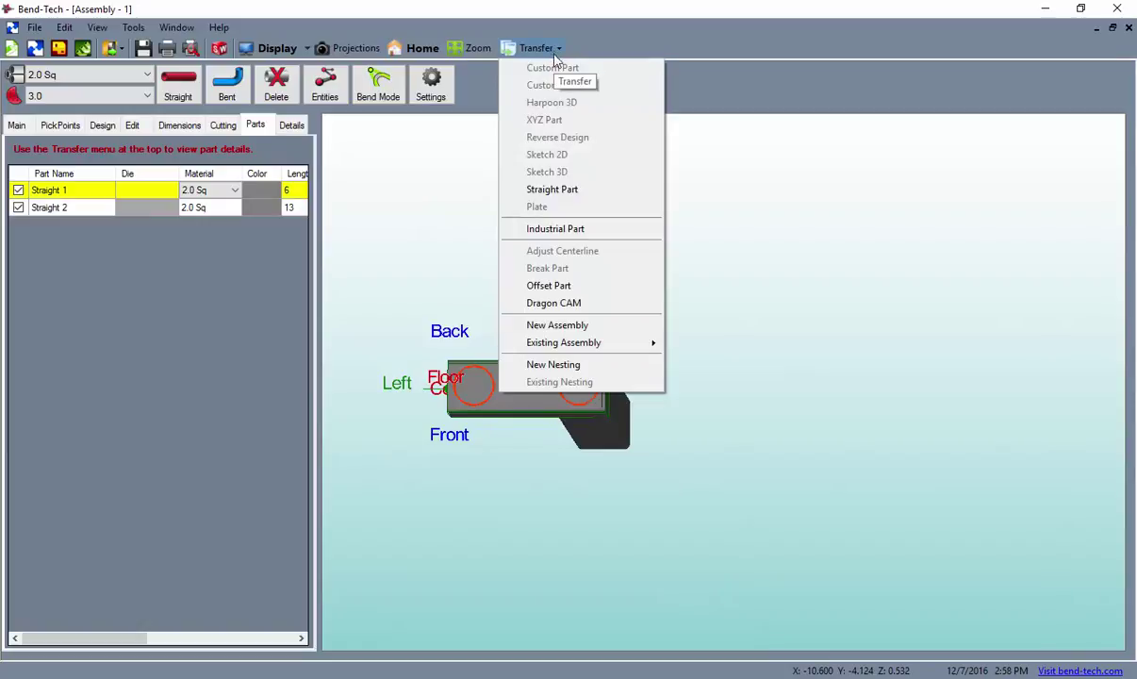
{"action": "left_click", "coordinate": [556, 302]}
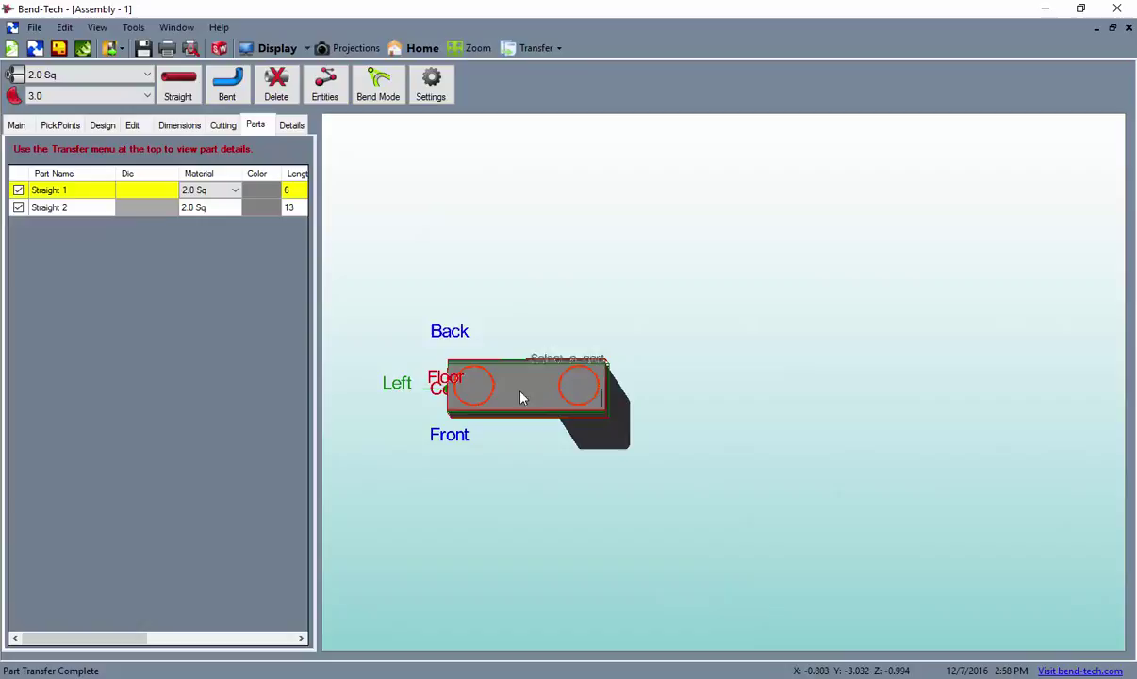
{"action": "left_click", "coordinate": [406, 678]}
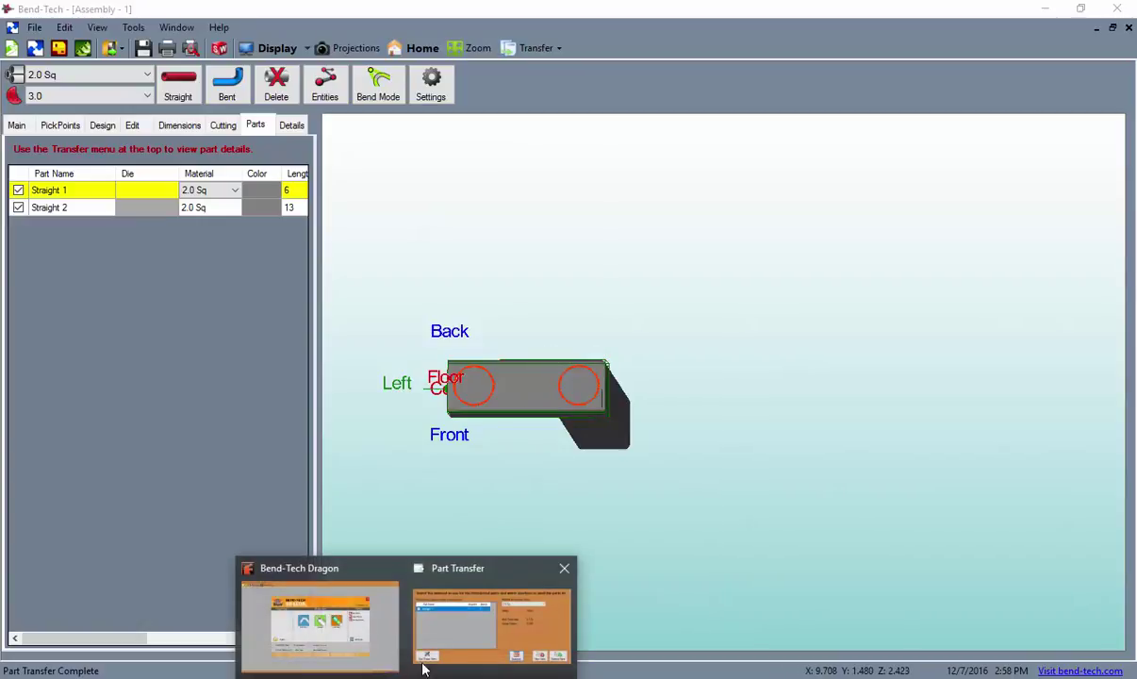
{"action": "left_click", "coordinate": [423, 670]}
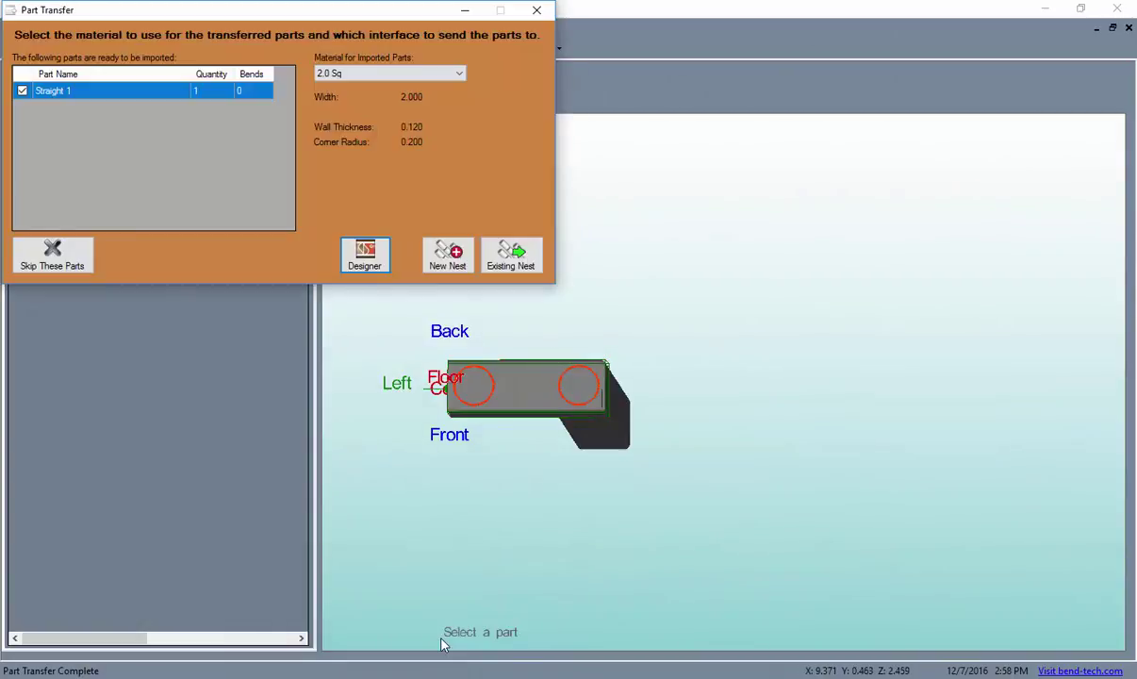
Open Straight 1 in the maximized Dragon designer and clear its part ID text
{"action": "left_click", "coordinate": [366, 255]}
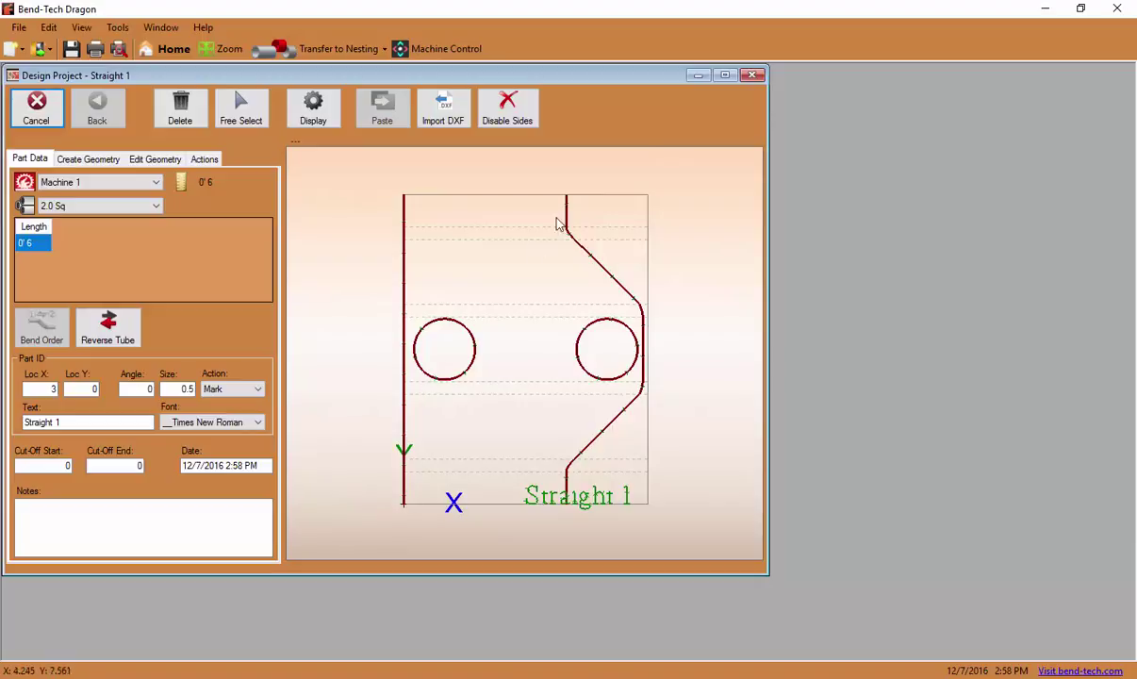
{"action": "left_click", "coordinate": [724, 74]}
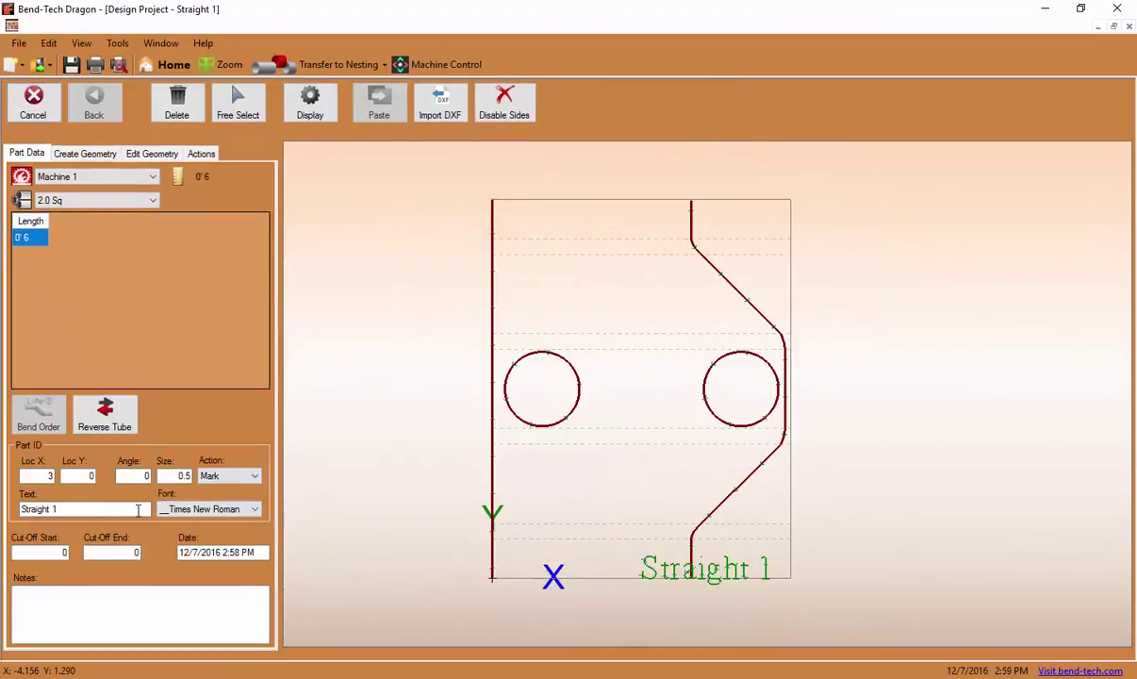
{"action": "left_click_drag", "start_coordinate": [59, 509], "coordinate": [25, 511]}
{"action": "key", "text": "BackSpace"}
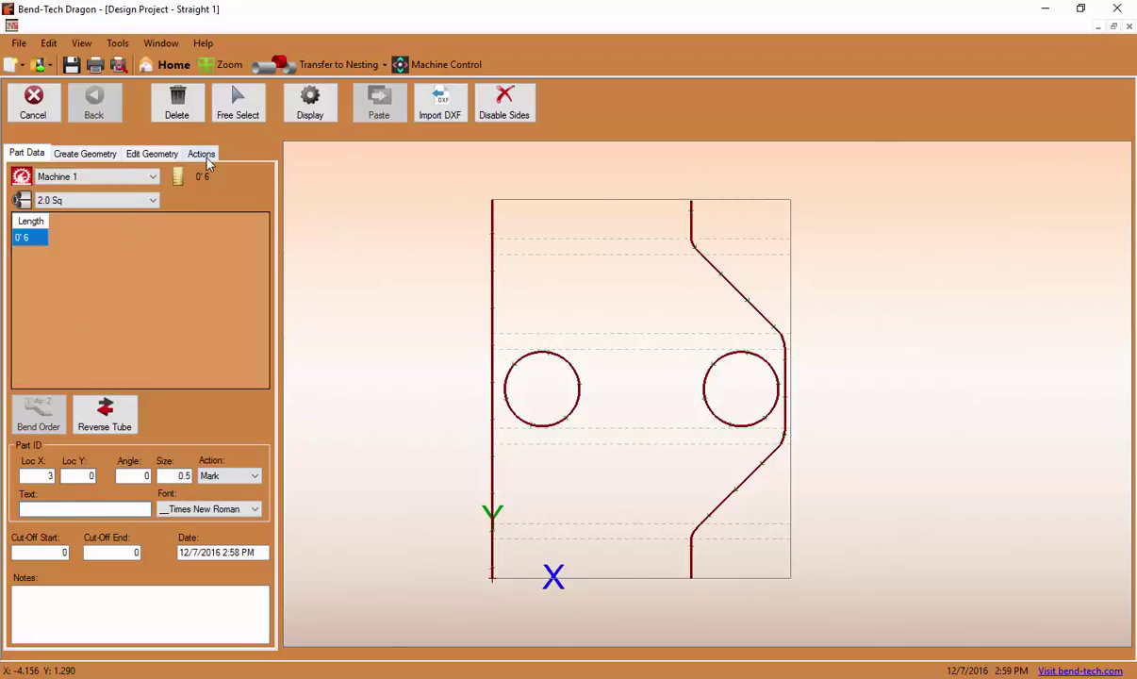
Transfer the part to a new nesting project
{"action": "left_click", "coordinate": [201, 152]}
{"action": "left_click", "coordinate": [317, 66]}
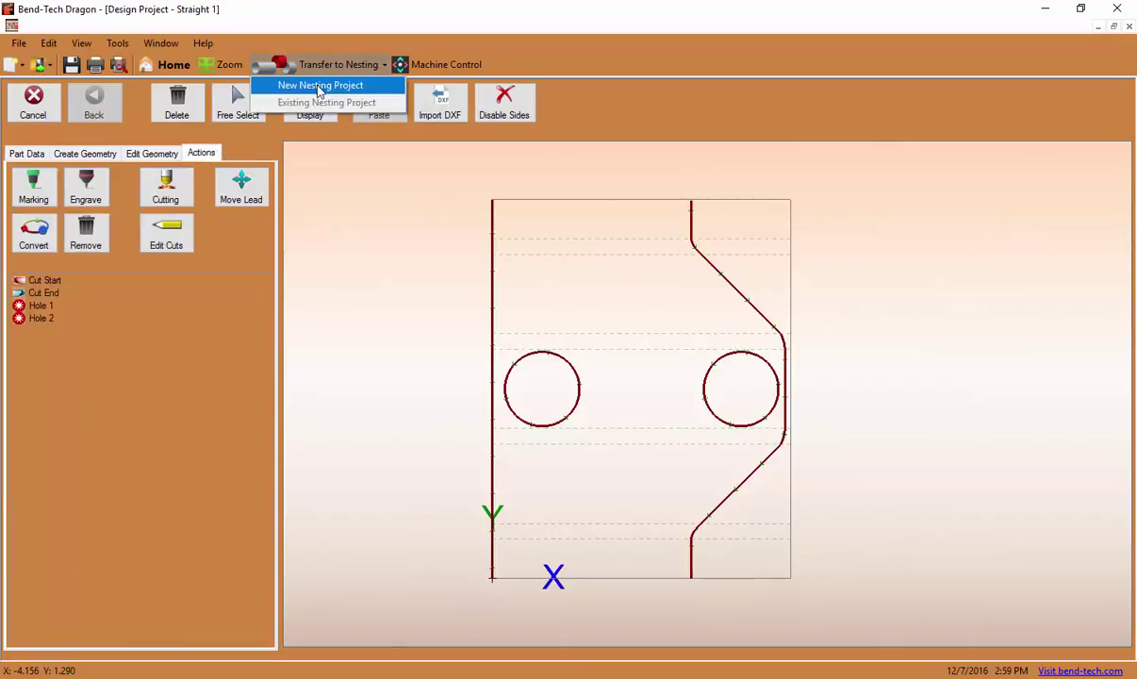
{"action": "left_click", "coordinate": [319, 85]}
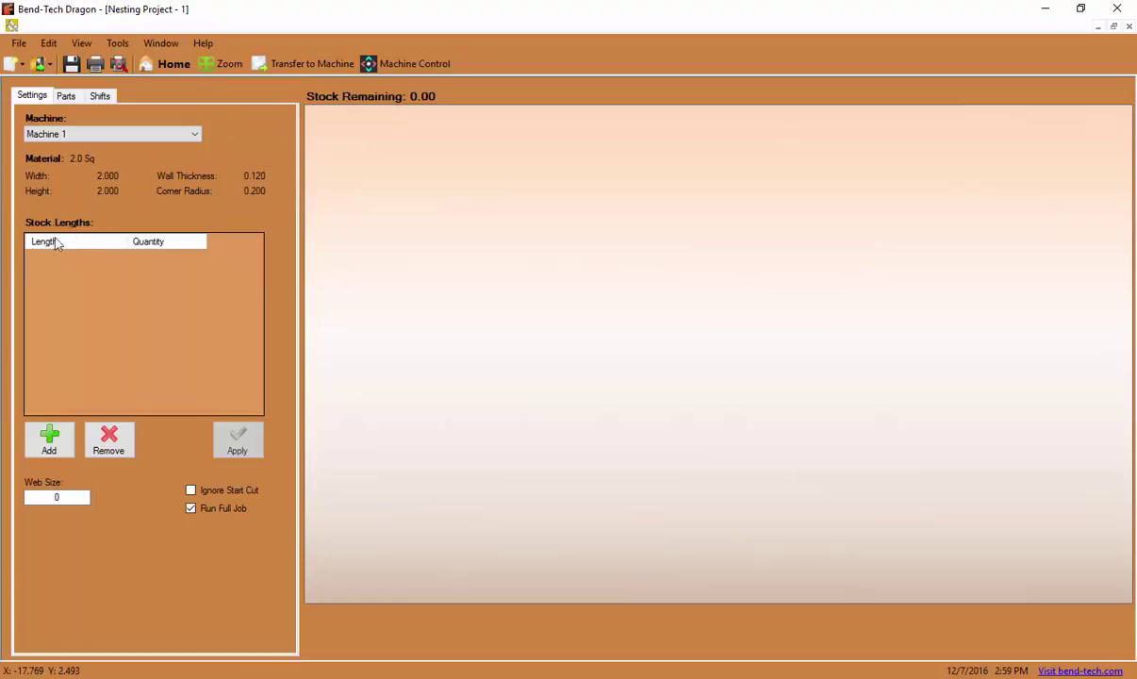
Add one stock stick of length 45
{"action": "left_click", "coordinate": [49, 441]}
{"action": "left_click", "coordinate": [53, 264]}
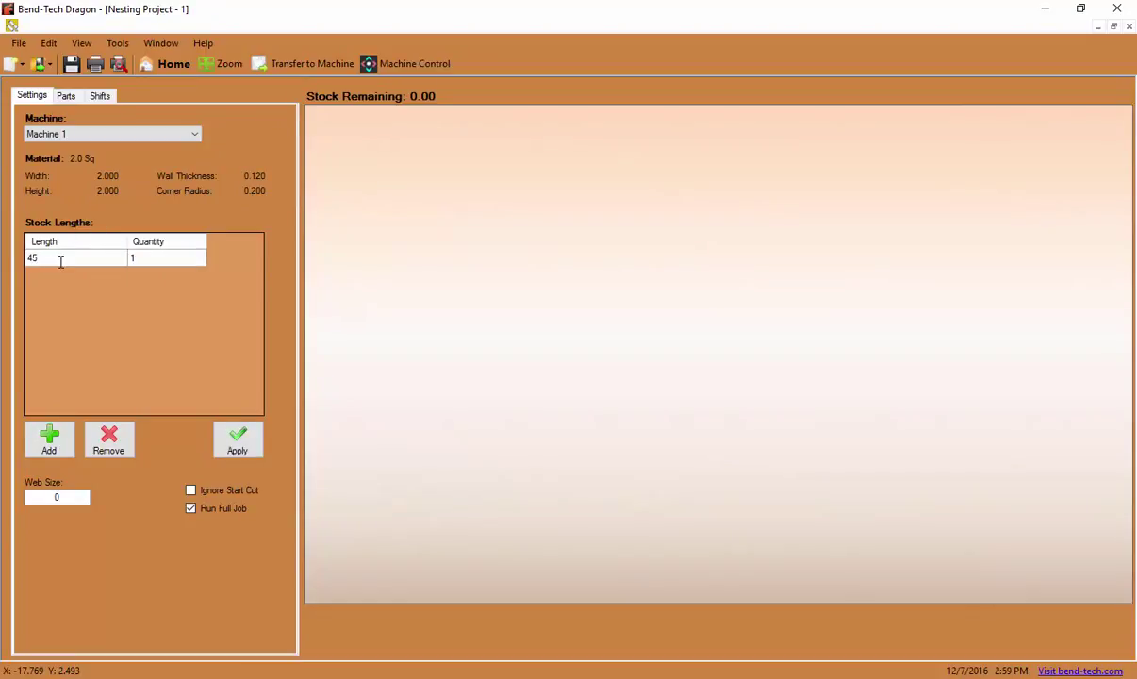
{"action": "key", "text": "Return"}
{"action": "left_click", "coordinate": [253, 444]}
Nest Straight 1 onto Stick #45-1 and view its 1 Shift layout
{"action": "left_click", "coordinate": [68, 95]}
{"action": "double_click", "coordinate": [91, 163]}
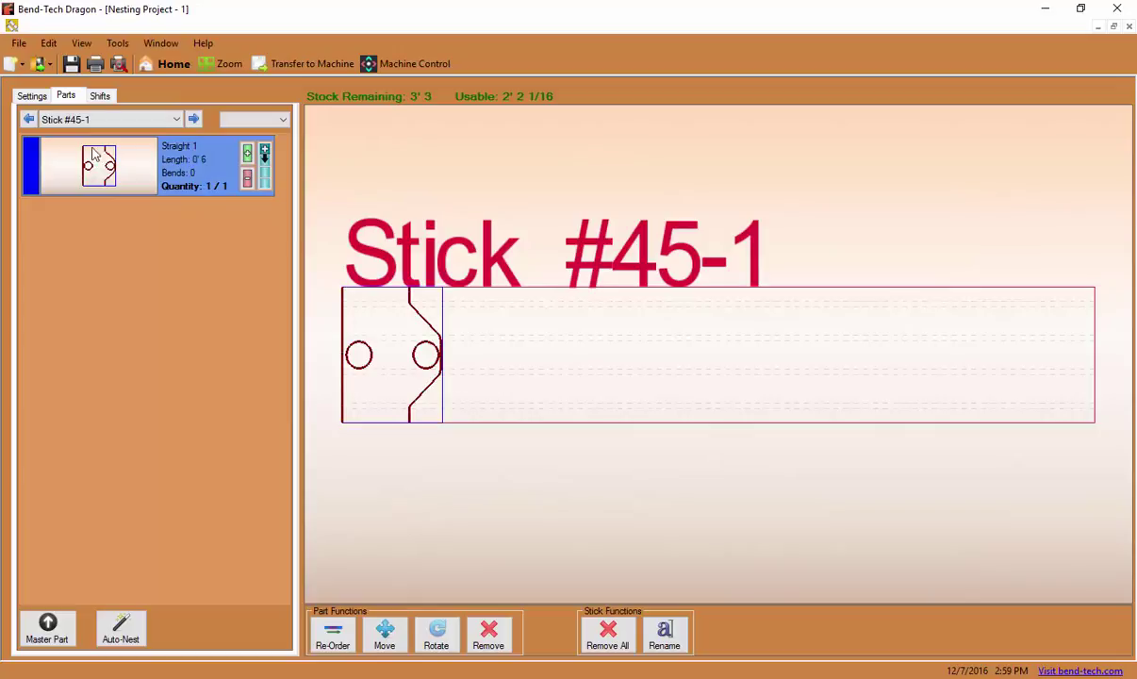
{"action": "left_click", "coordinate": [98, 94]}
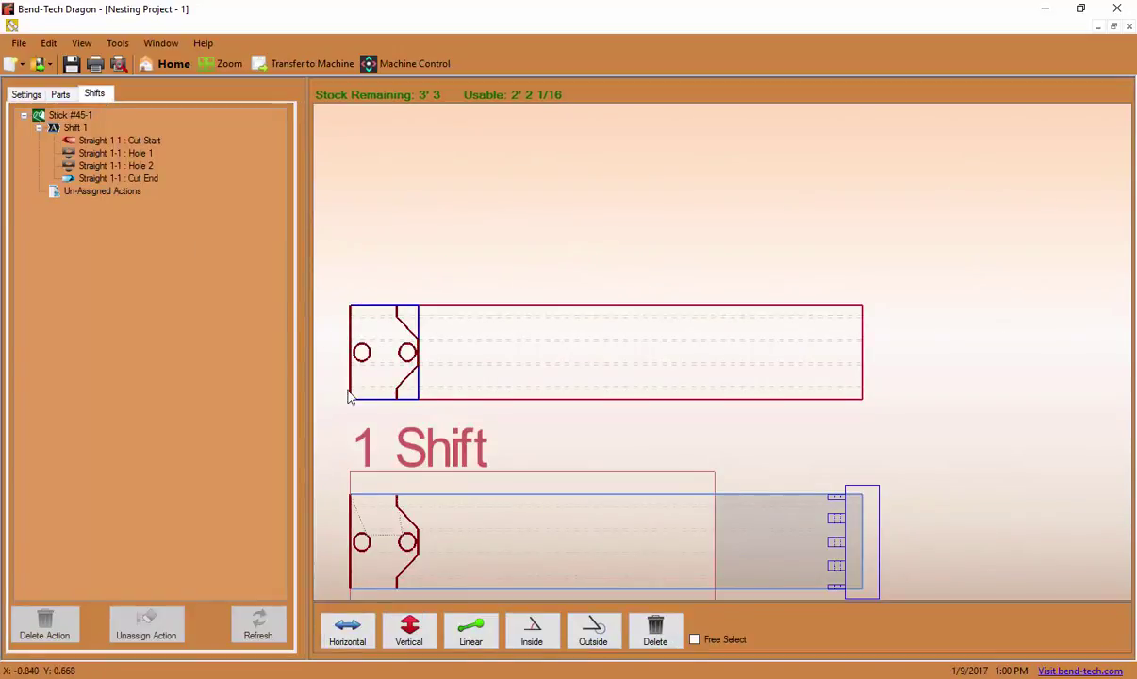
{"action": "middle_click_drag", "start_coordinate": [348, 397], "coordinate": [467, 314]}
{"action": "scroll", "coordinate": [489, 347], "scroll_direction": "up", "scroll_amount": 2}
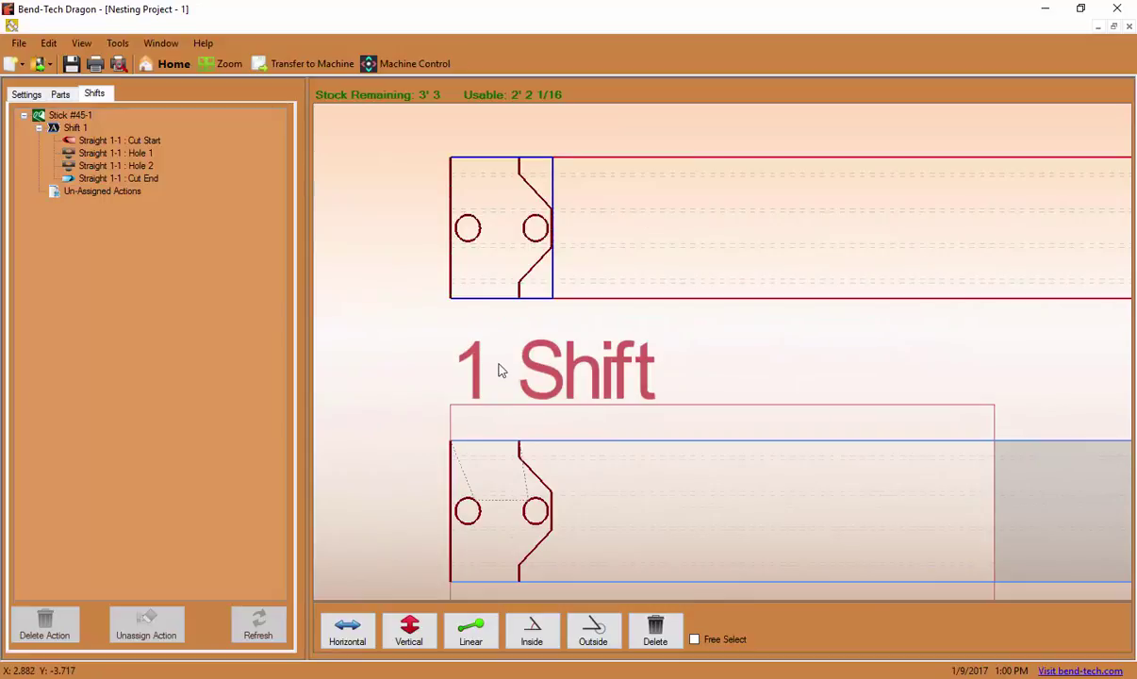
{"action": "middle_click_drag", "start_coordinate": [500, 370], "coordinate": [497, 292]}
{"action": "scroll", "coordinate": [499, 414], "scroll_direction": "up", "scroll_amount": 2}
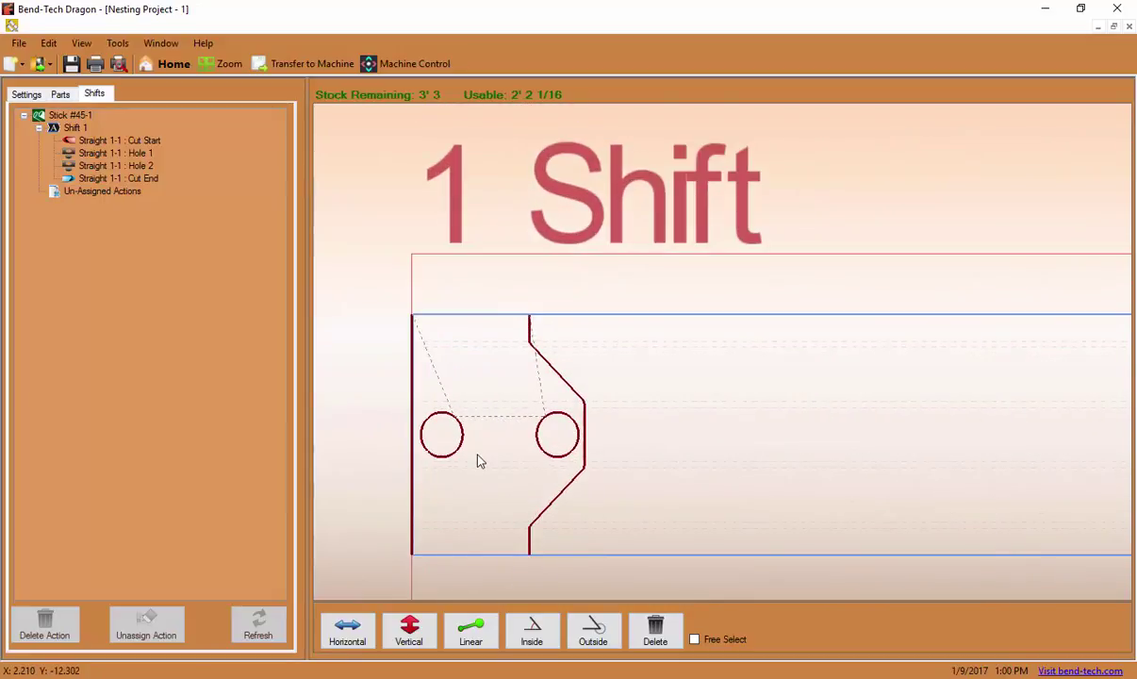